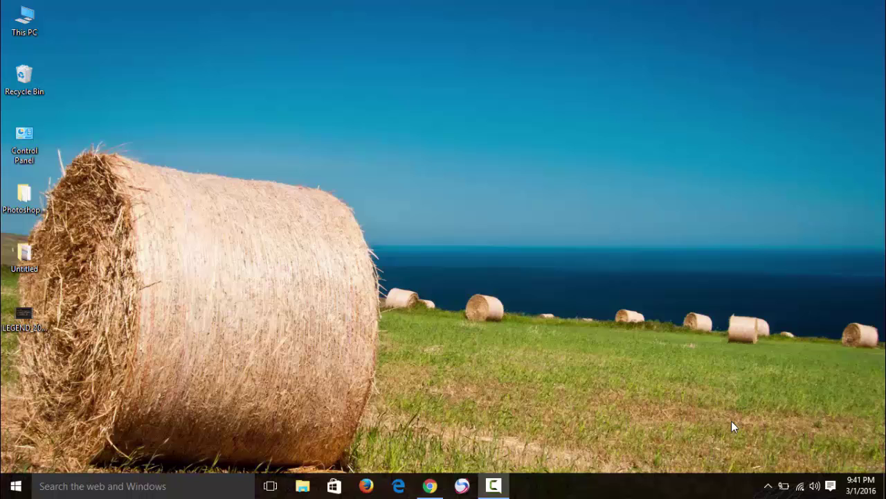
Launch Google Chrome from the taskbar
click(430, 485)
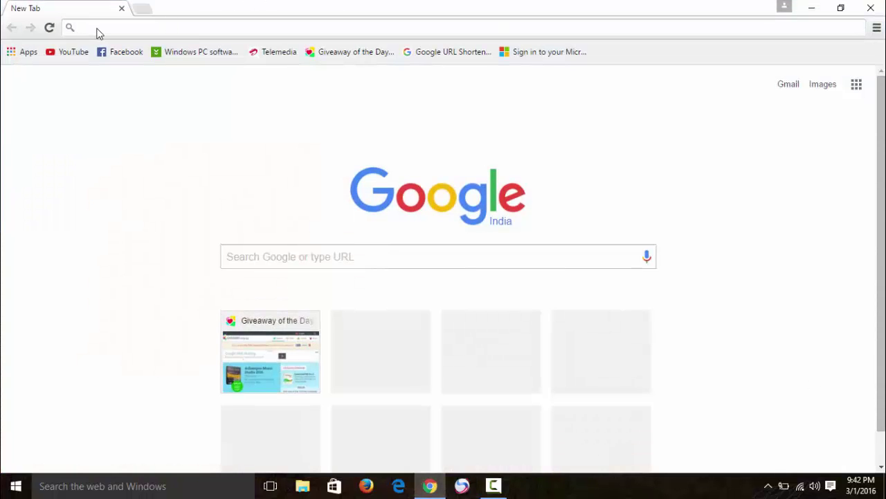
Go to signup.live.com in Chrome's address bar
click(98, 31)
text(signup.live.com)
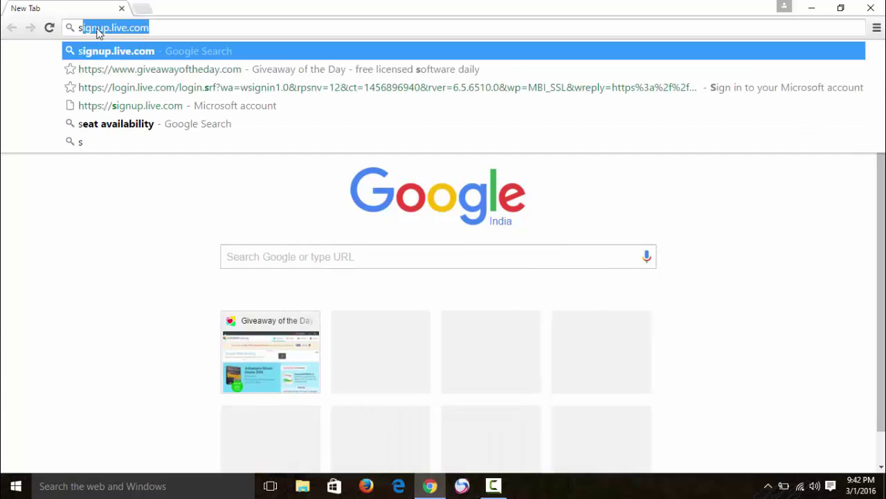
click(187, 30)
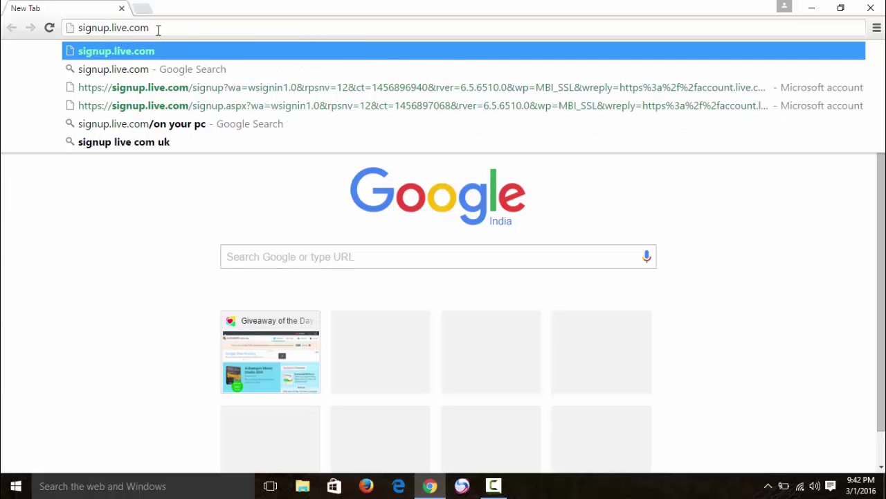
key(Return)
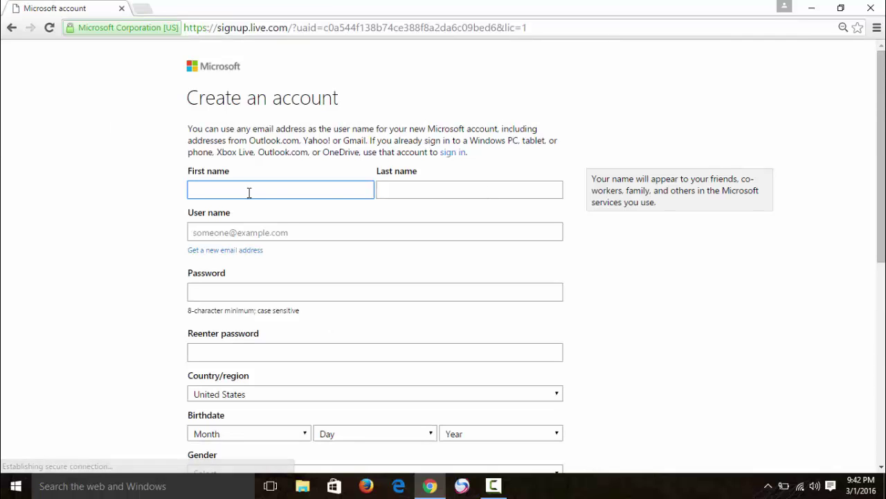
Fill in the First name and Last name fields of the sign-up form
scroll(424, 169, down, 1)
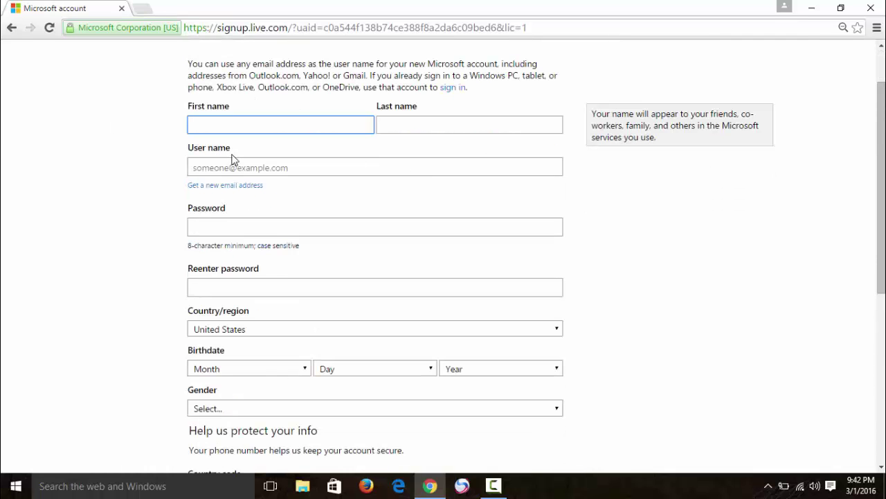
scroll(330, 148, down, 2)
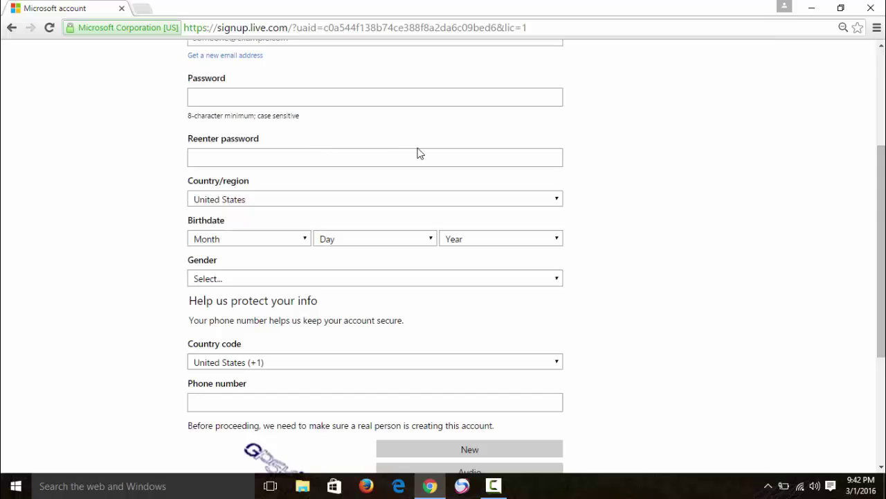
scroll(374, 135, down, 2)
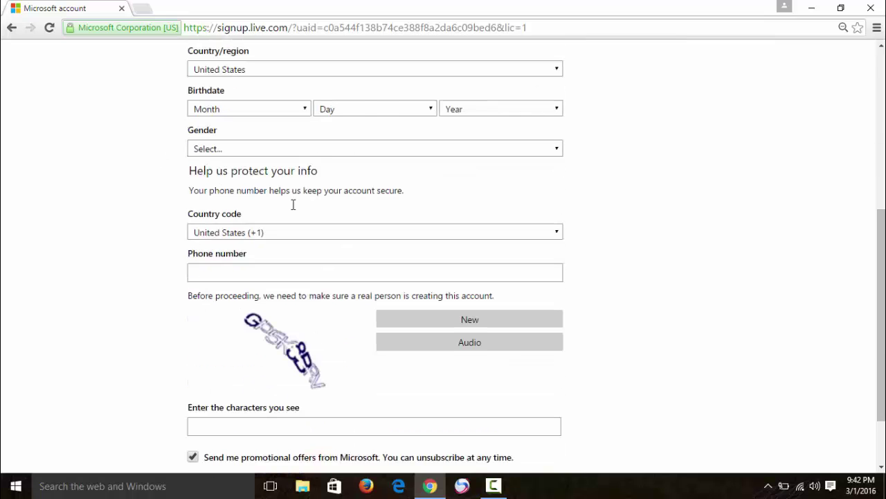
scroll(297, 206, down, 2)
scroll(230, 156, up, 5)
scroll(230, 156, up, 1)
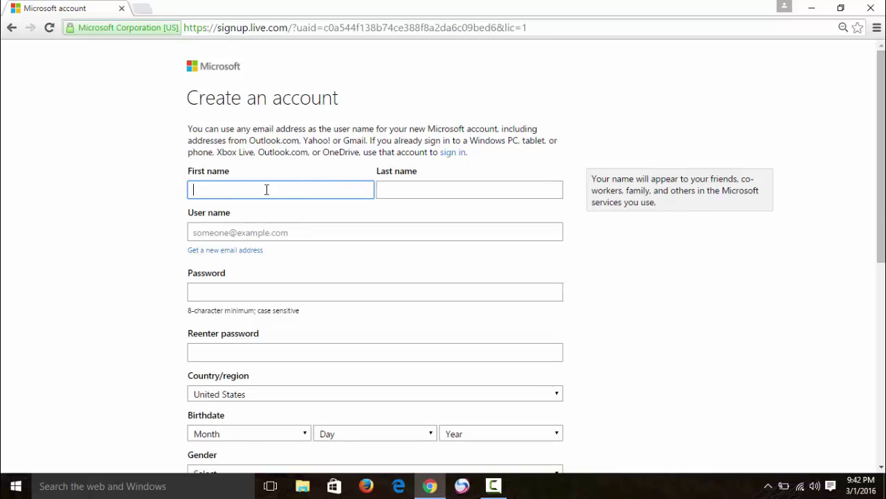
text(om)
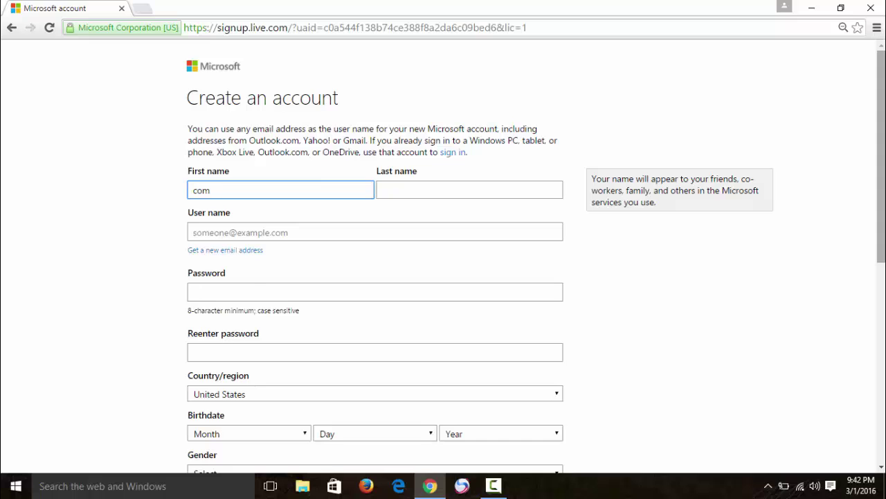
text(puter)
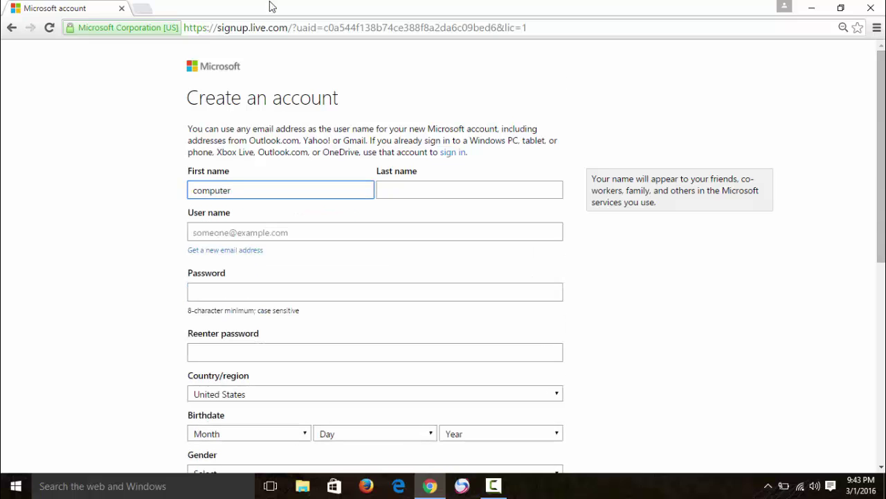
click(407, 188)
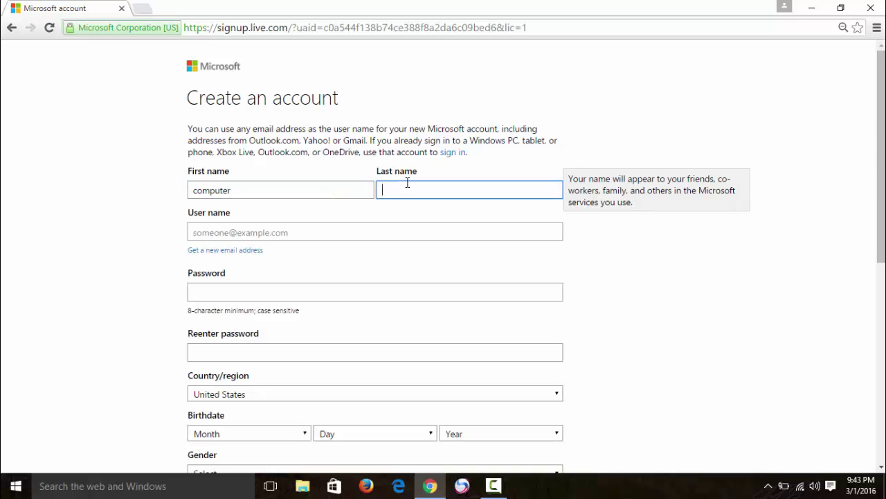
text(mobile tips)
Enter the Gmail address as the account's user name
click(280, 230)
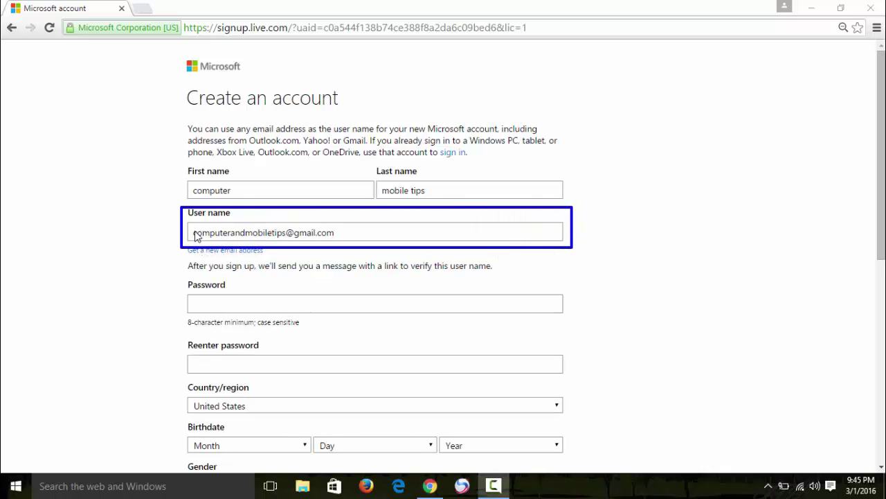
mouse_move(186, 221)
mouse_down()
mouse_move(198, 238)
mouse_move(254, 247)
mouse_move(345, 247)
mouse_up()
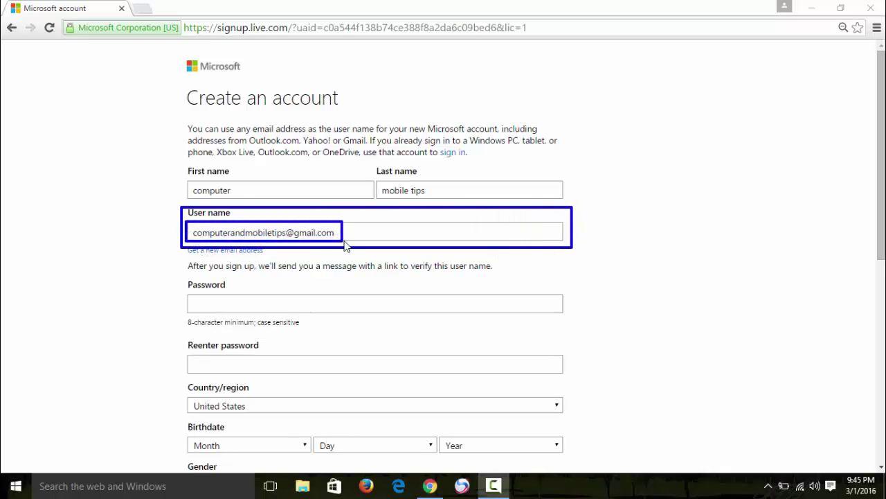
drag(185, 241, 277, 258)
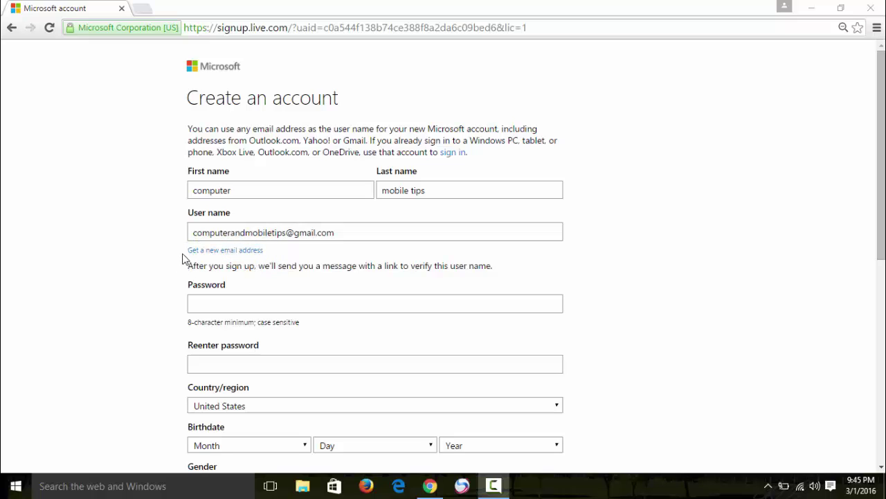
mouse_move(182, 259)
mouse_down()
mouse_move(214, 281)
mouse_move(509, 282)
mouse_up()
Type the account password and re-enter it in the confirmation field
scroll(322, 271, down, 1)
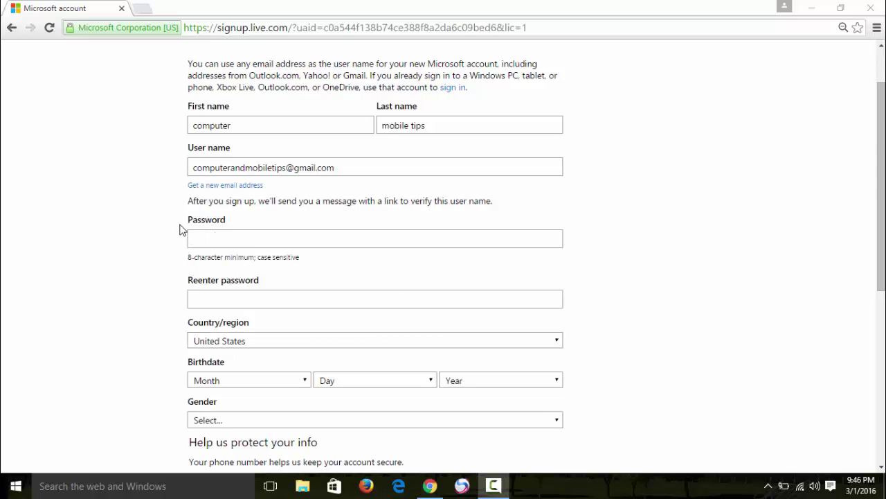
mouse_move(195, 249)
mouse_down()
mouse_move(408, 273)
mouse_move(560, 266)
mouse_move(571, 256)
mouse_up()
mouse_move(175, 273)
mouse_down()
mouse_move(293, 323)
mouse_move(580, 315)
mouse_up()
click(215, 240)
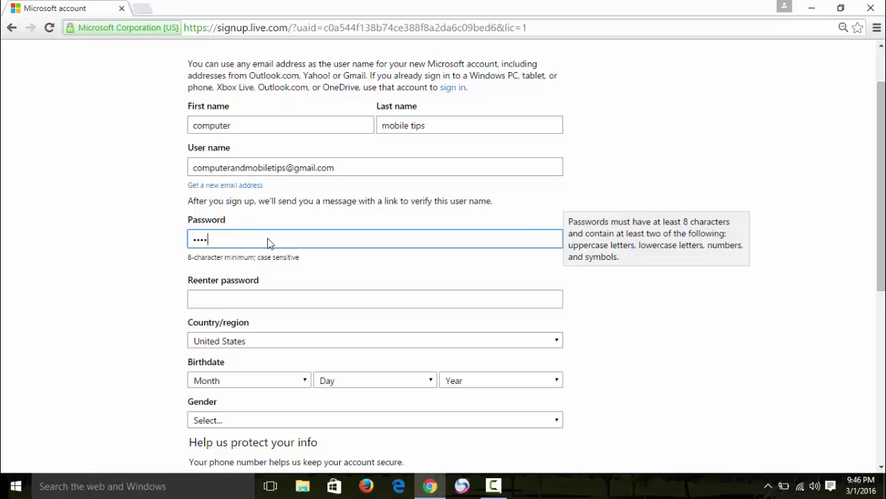
text(••••••••)
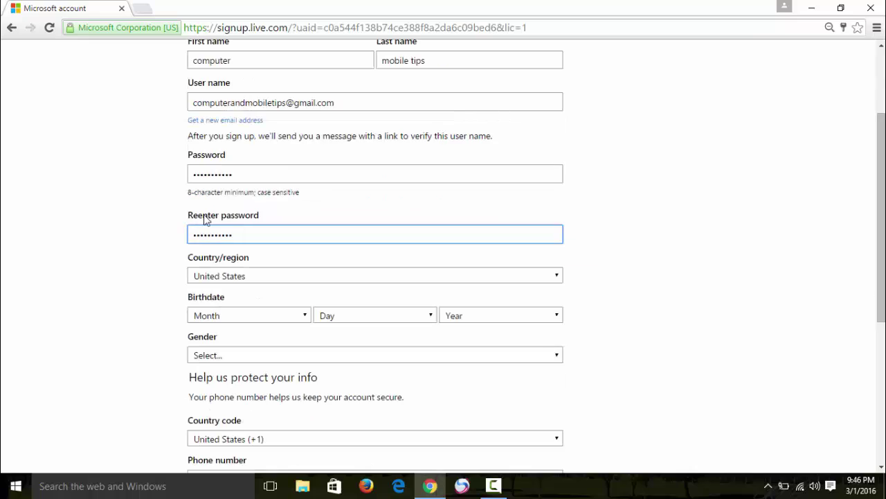
scroll(230, 378, up, 1)
scroll(229, 379, down, 1)
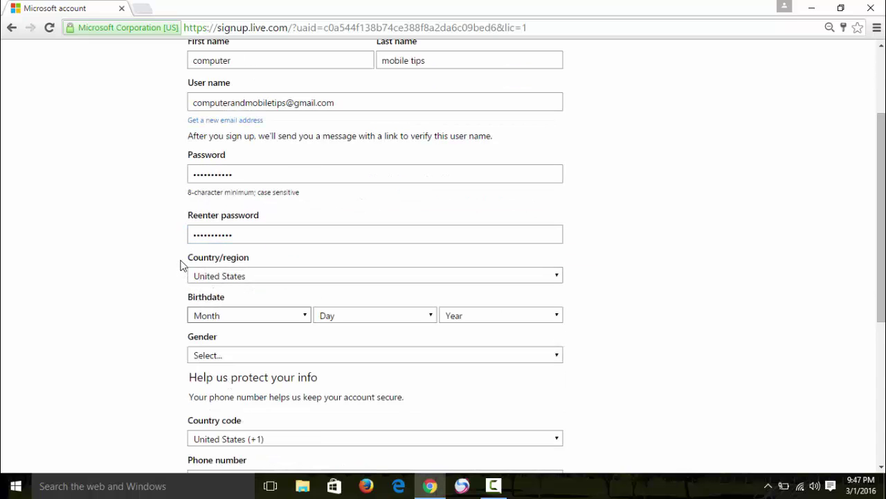
mouse_move(181, 259)
mouse_down()
mouse_move(238, 287)
mouse_move(574, 291)
mouse_up()
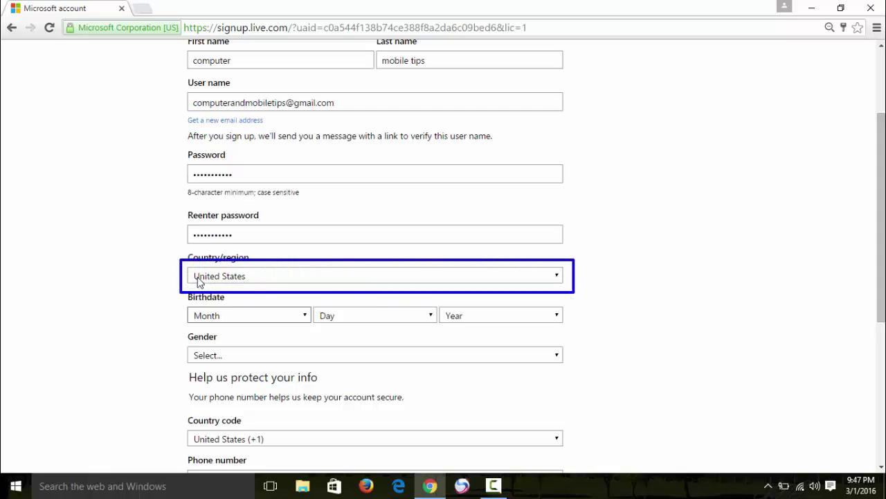
Set the country/region to India
key(Escape)
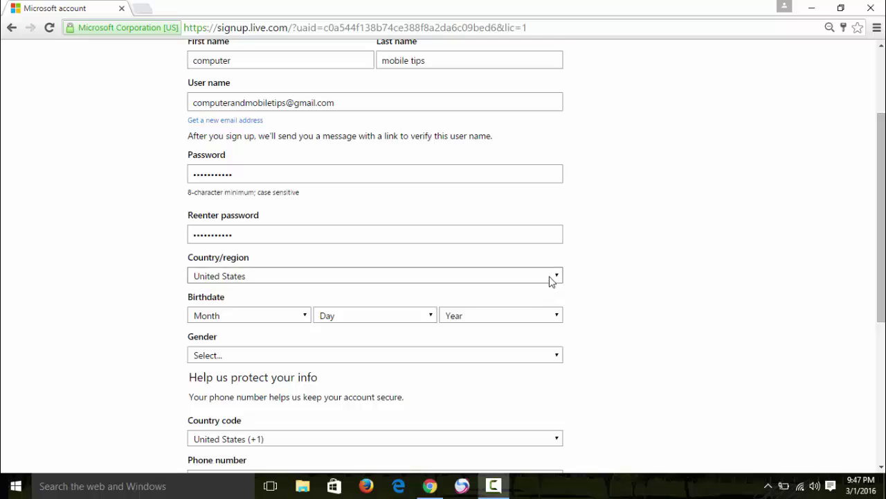
click(550, 277)
scroll(399, 215, up, 20)
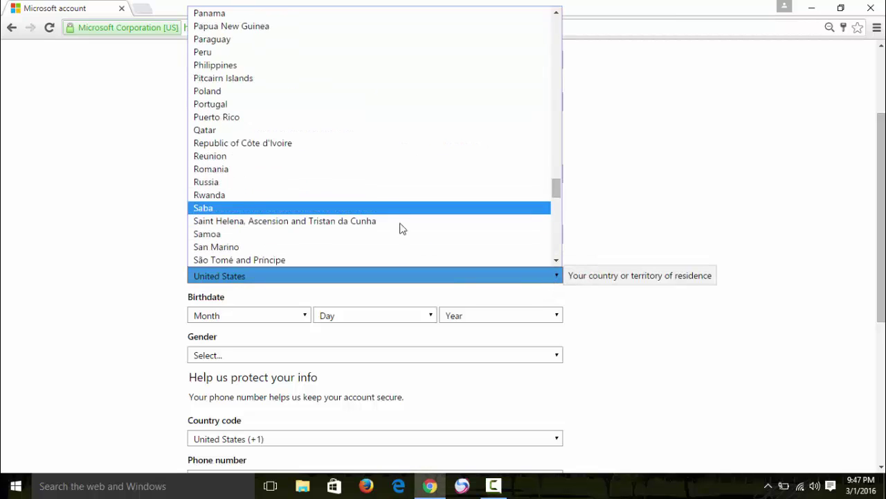
scroll(402, 235, down, 20)
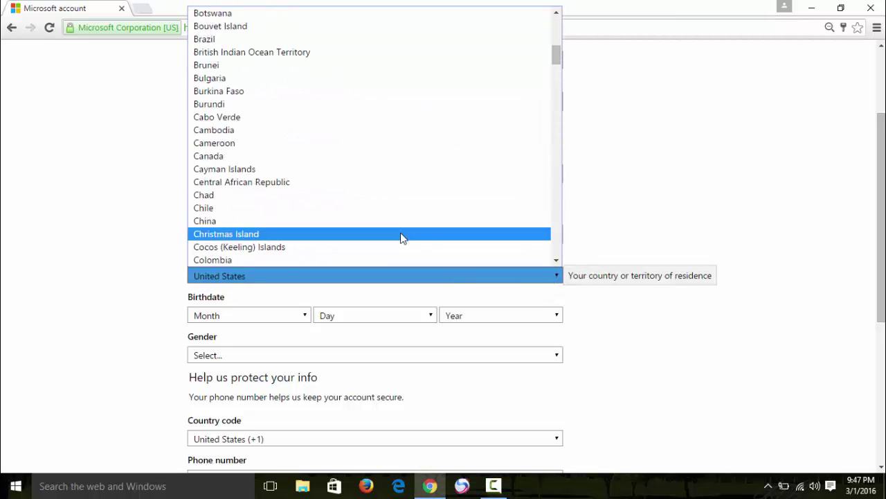
click(234, 180)
click(253, 320)
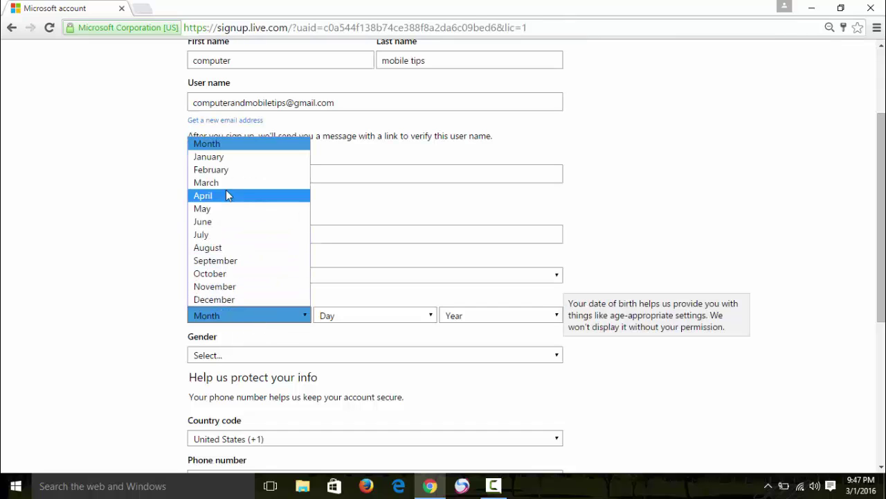
click(226, 163)
click(331, 315)
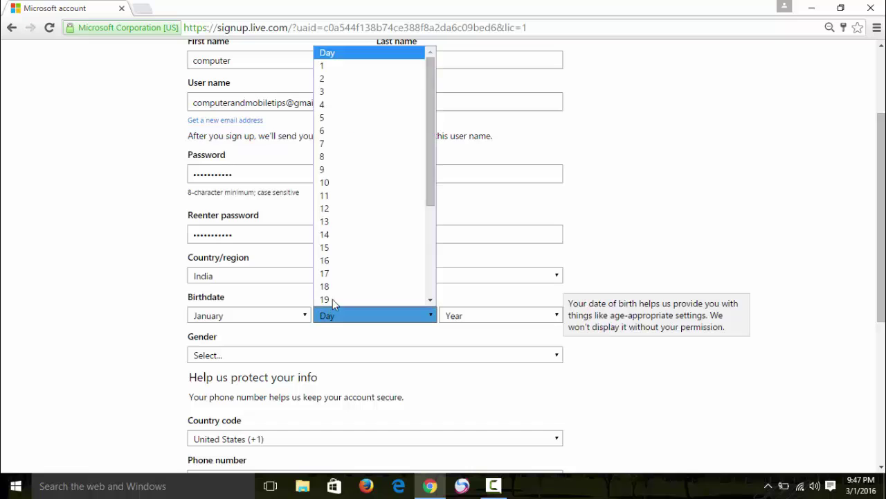
click(330, 145)
click(477, 315)
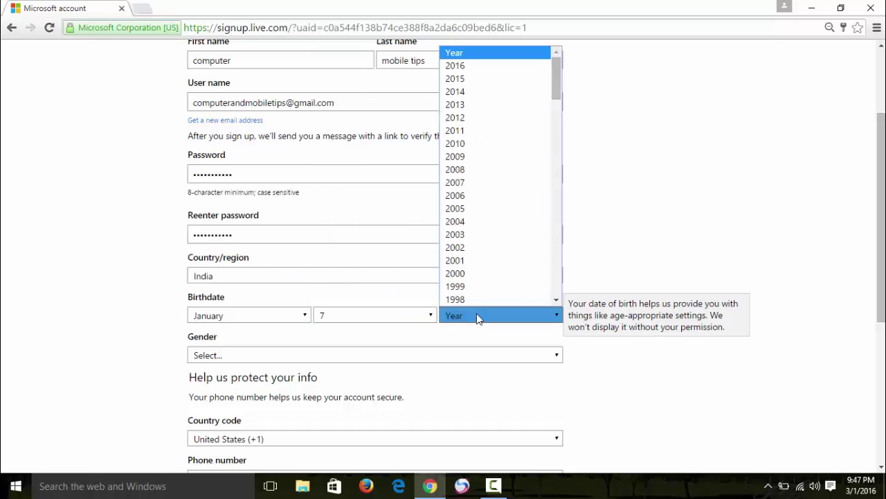
scroll(476, 289, down, 8)
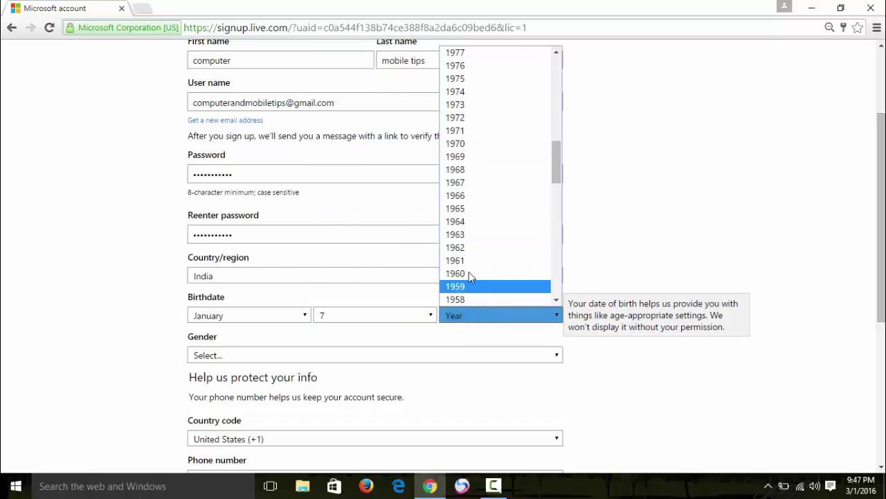
scroll(469, 243, up, 4)
scroll(469, 241, up, 3)
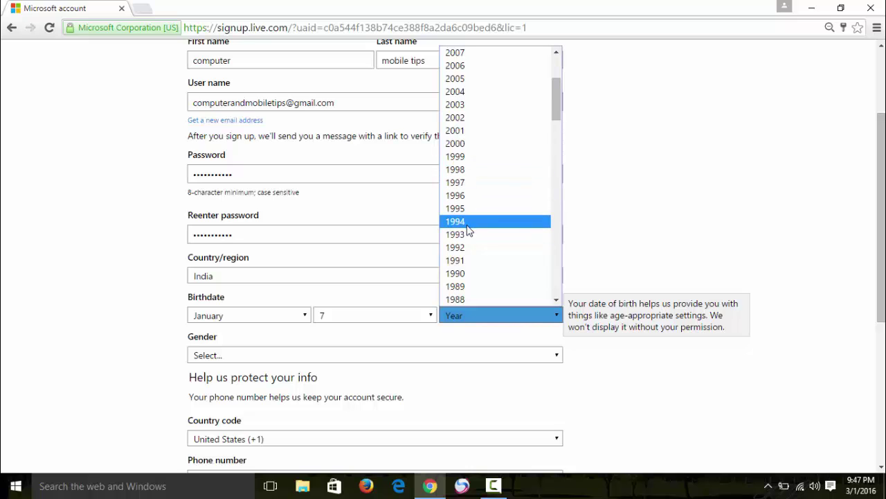
click(455, 286)
Set the gender to Male
click(227, 357)
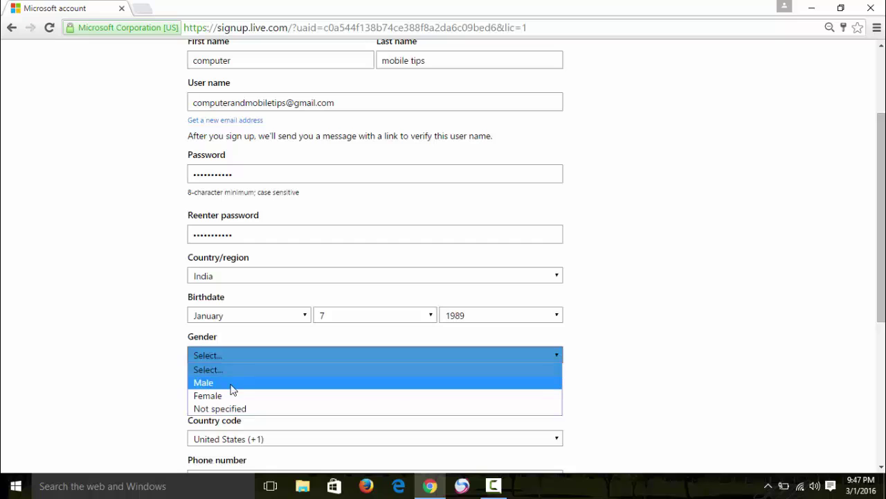
click(232, 383)
scroll(250, 295, down, 2)
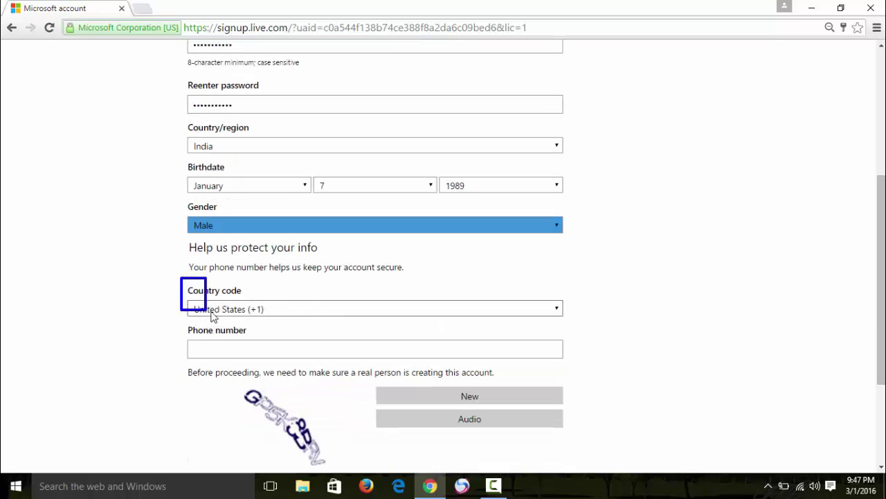
Choose India (+91) as the phone country code
drag(212, 317, 573, 334)
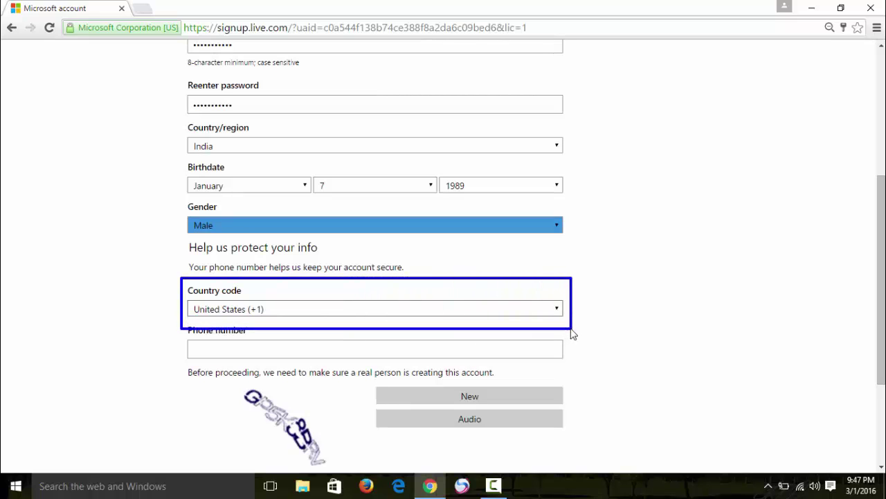
key(Escape)
click(524, 317)
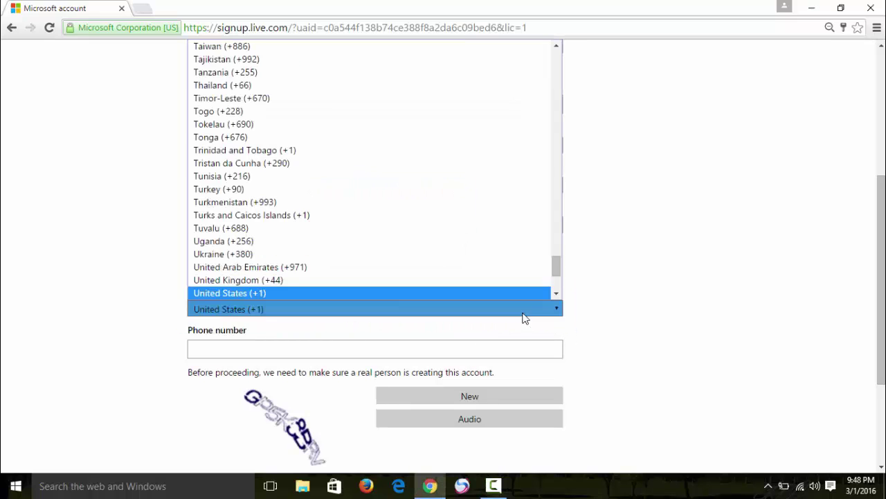
click(524, 318)
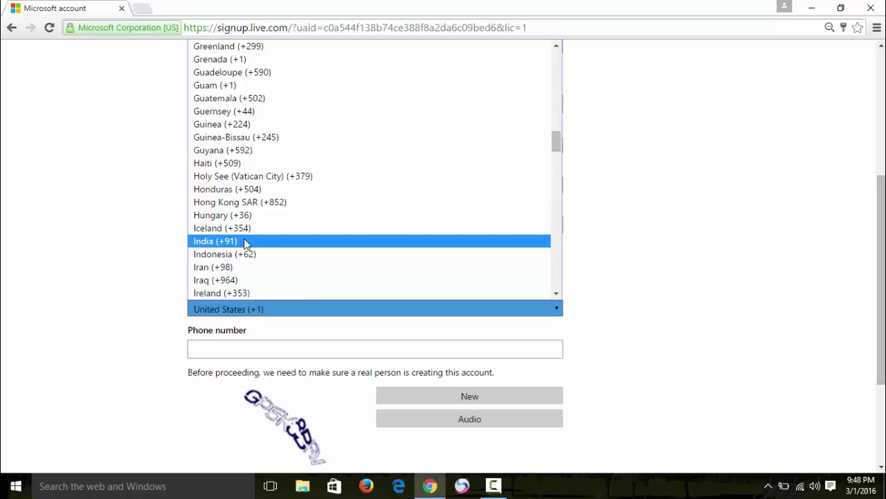
click(247, 241)
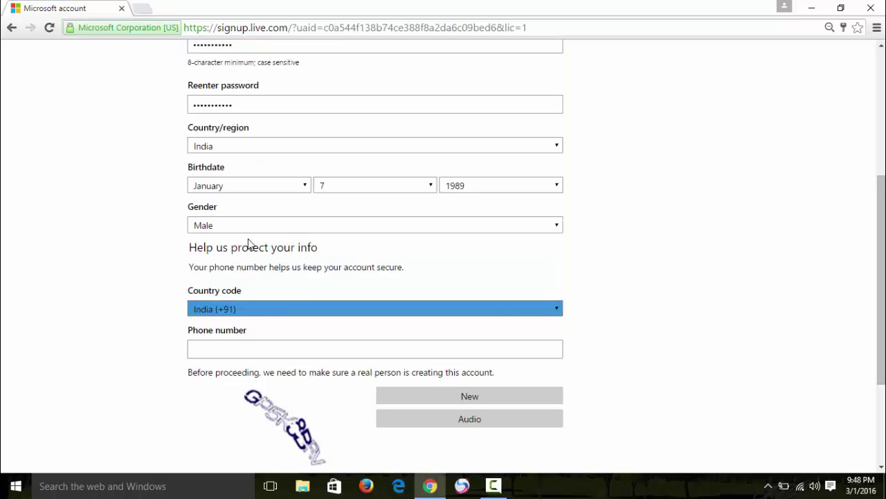
click(265, 312)
click(267, 313)
click(118, 333)
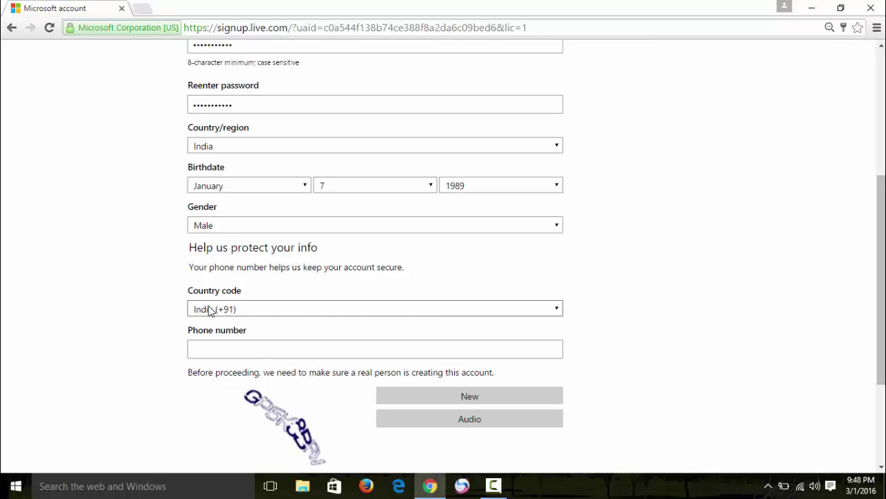
Enter the phone number in the Phone number field
click(214, 355)
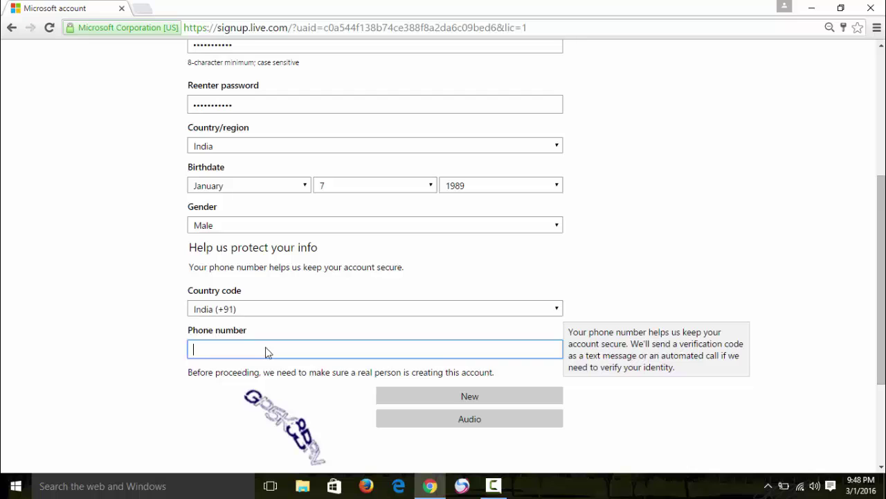
scroll(519, 378, down, 2)
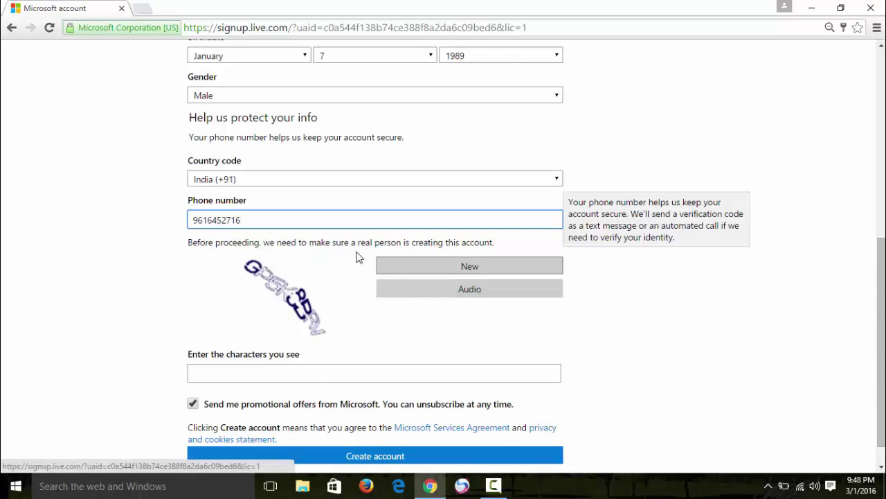
drag(227, 250, 241, 279)
drag(329, 344, 340, 353)
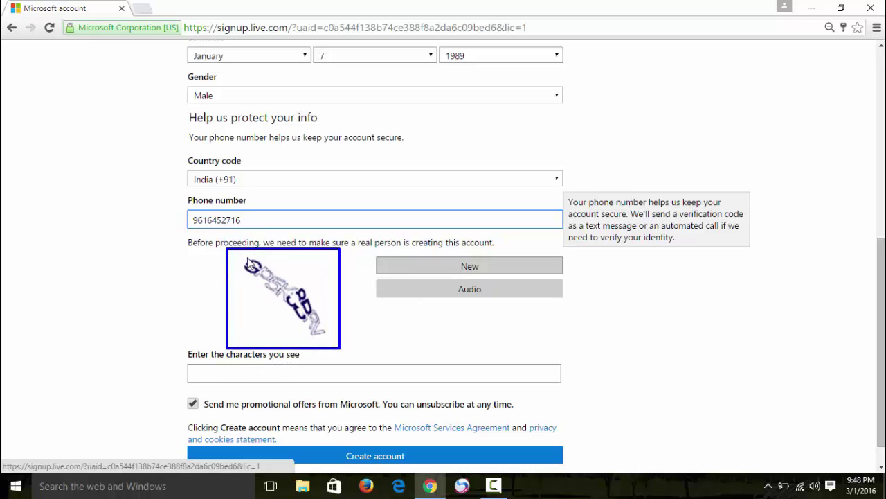
Request new captcha images with New until a readable one appears
click(224, 375)
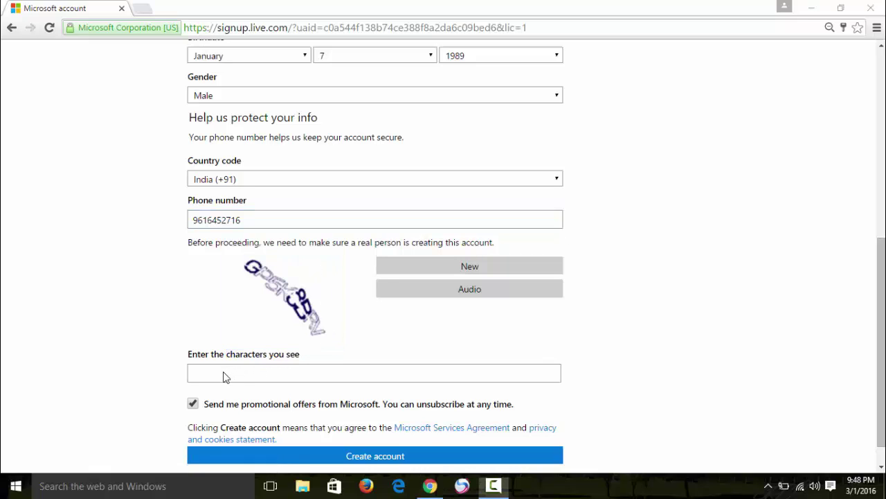
mouse_move(183, 352)
mouse_down()
mouse_move(190, 374)
mouse_move(289, 390)
mouse_up()
mouse_move(234, 252)
mouse_down()
mouse_move(289, 341)
mouse_move(330, 357)
mouse_move(340, 350)
mouse_up()
mouse_move(365, 243)
mouse_down()
mouse_move(450, 289)
mouse_move(576, 283)
mouse_up()
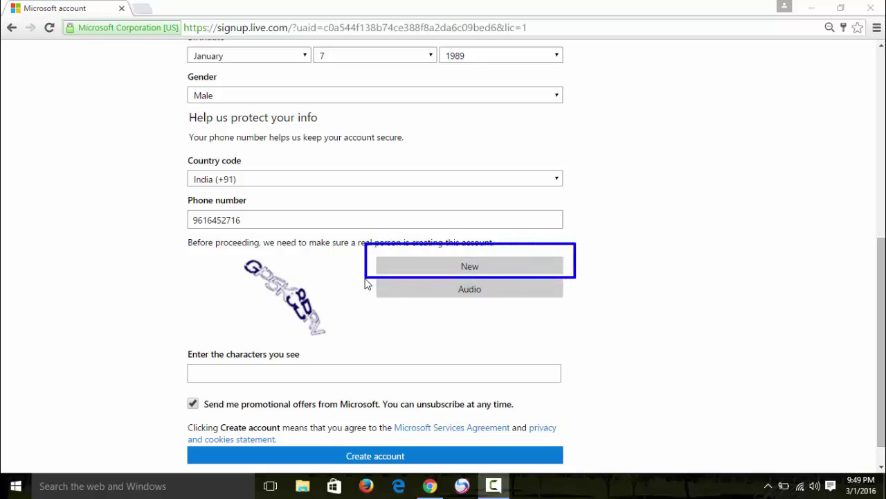
mouse_move(364, 277)
mouse_down()
mouse_move(538, 315)
mouse_move(579, 312)
mouse_up()
key(Escape)
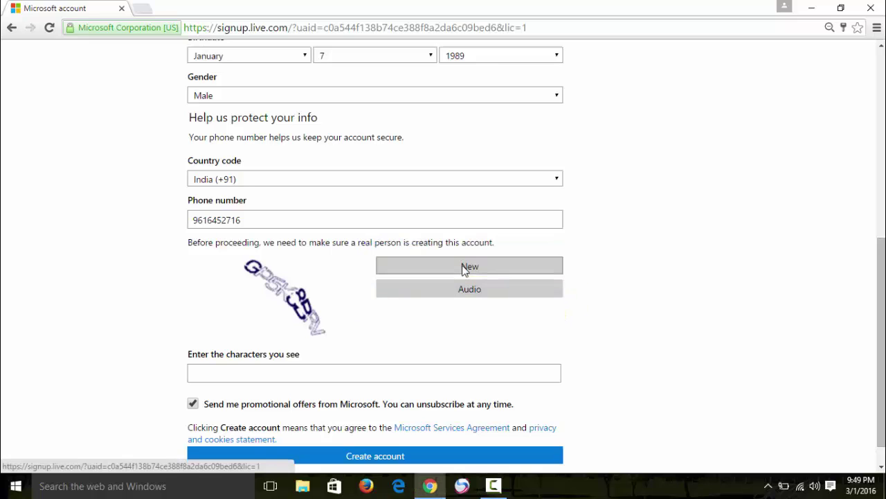
click(464, 269)
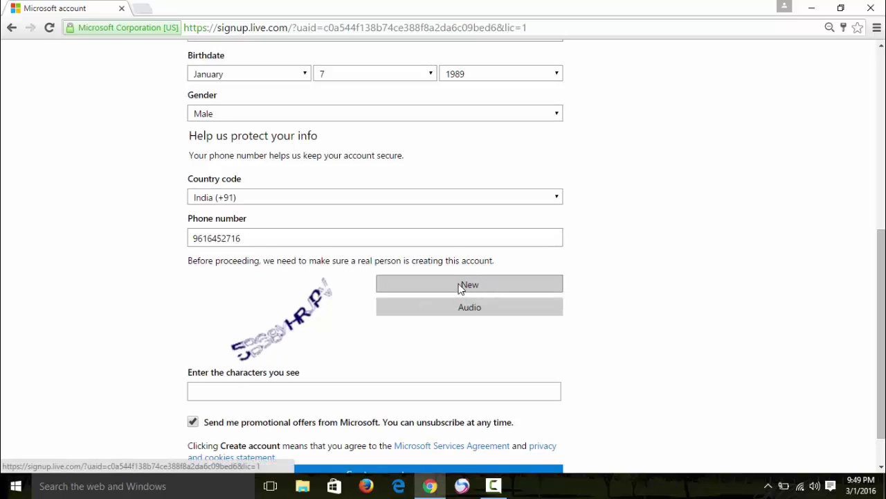
click(433, 292)
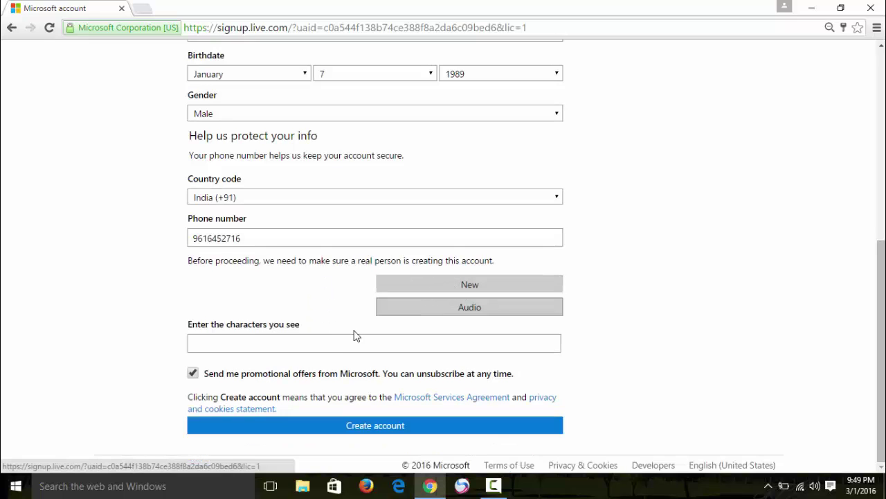
drag(333, 360, 343, 364)
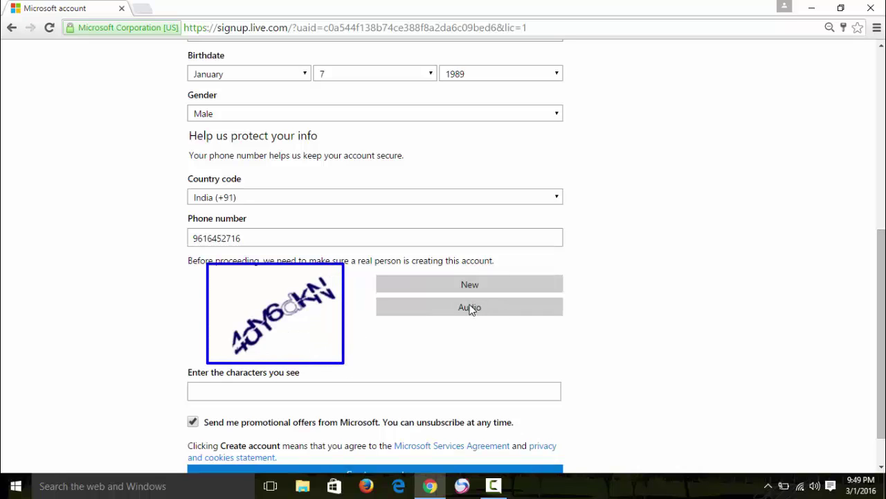
key(Escape)
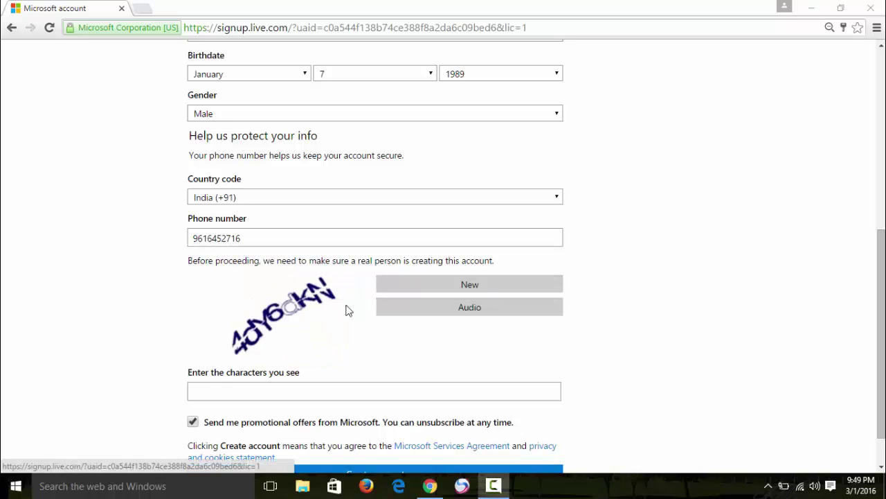
mouse_move(372, 292)
mouse_down()
mouse_move(451, 336)
mouse_move(573, 340)
mouse_up()
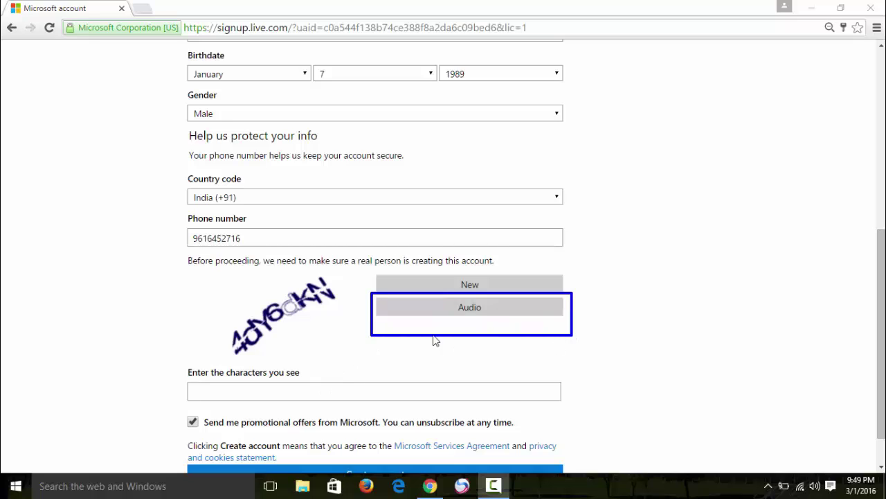
key(Escape)
click(223, 393)
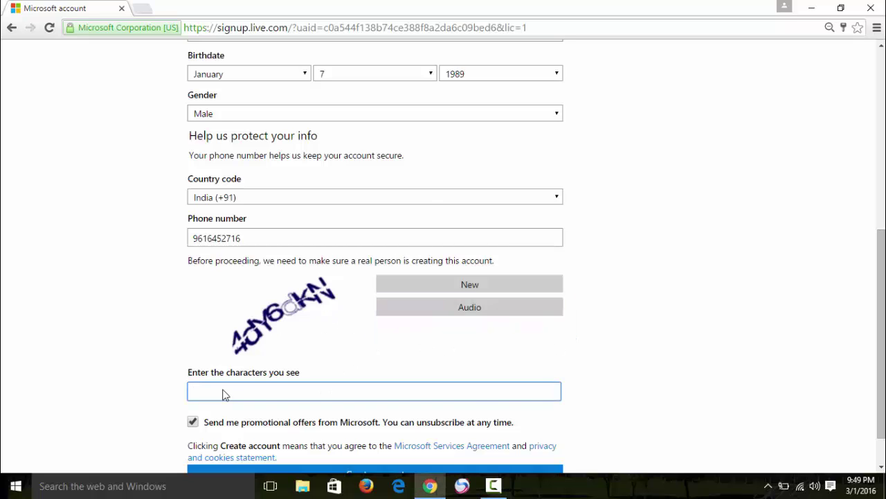
Enter the characters shown in the captcha image
text(4dy6dkn)
scroll(356, 328, down, 1)
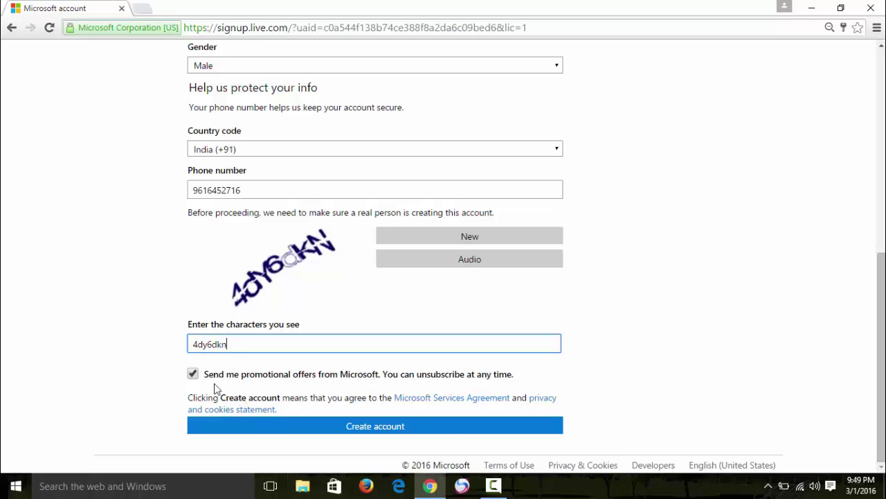
mouse_move(184, 354)
mouse_down()
mouse_move(201, 392)
mouse_move(561, 397)
mouse_up()
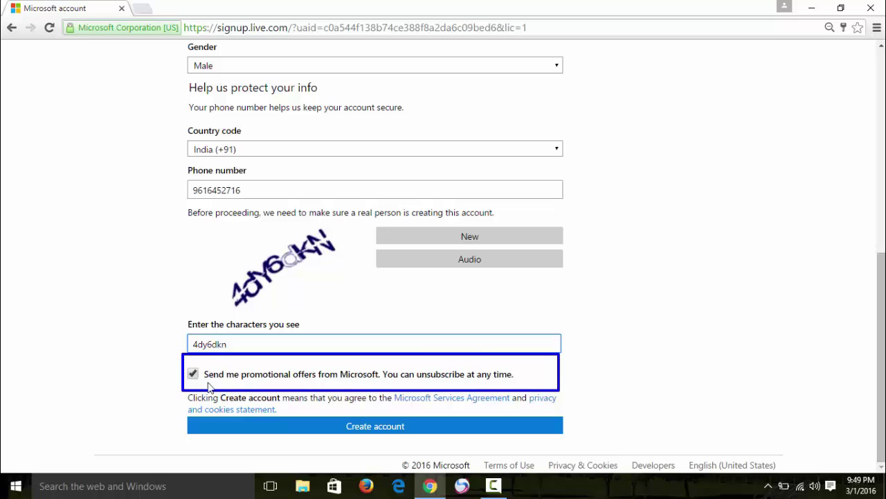
key(Escape)
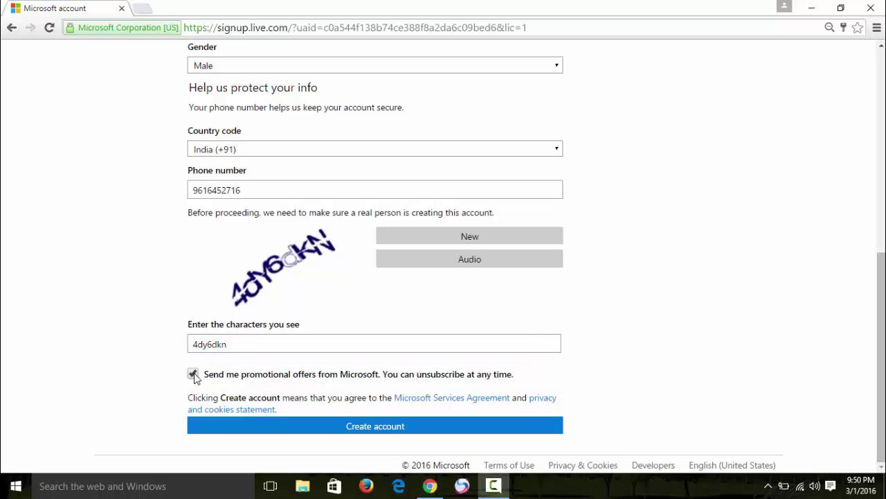
Uncheck 'Send me promotional offers from Microsoft'
click(193, 375)
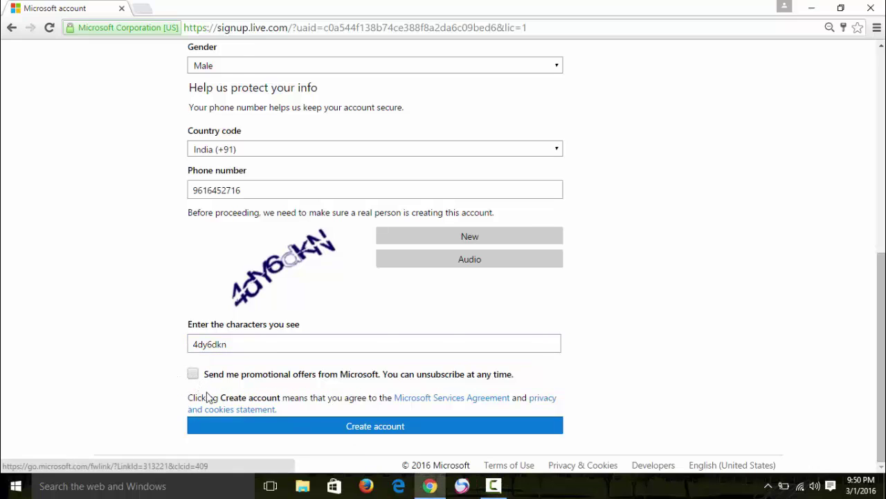
scroll(340, 310, up, 6)
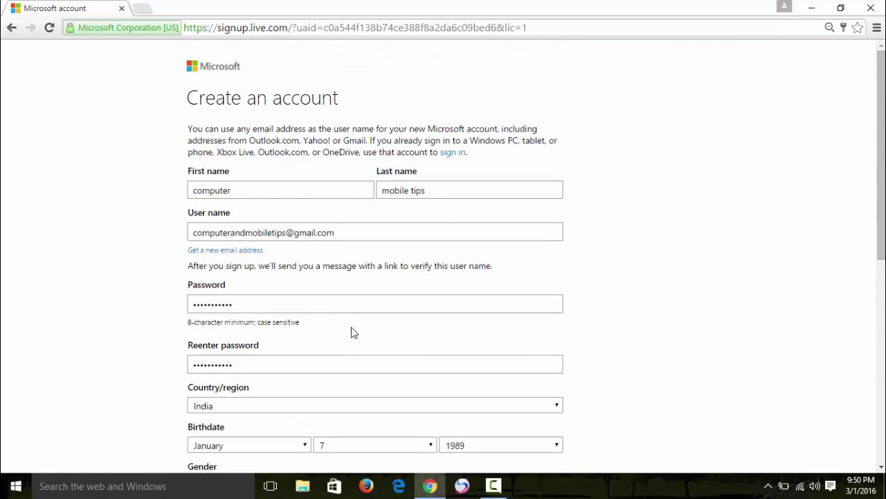
scroll(353, 335, down, 6)
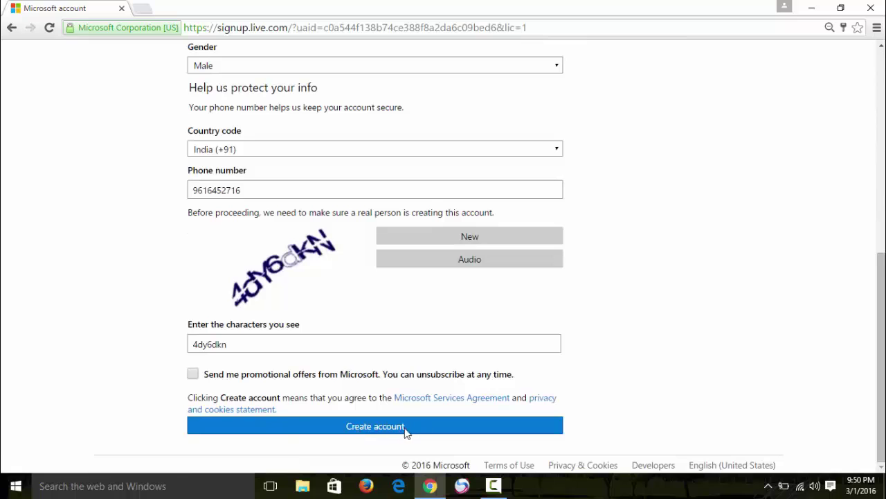
Submit the sign-up form, then open a new Chrome tab beside the Verify email page
click(345, 435)
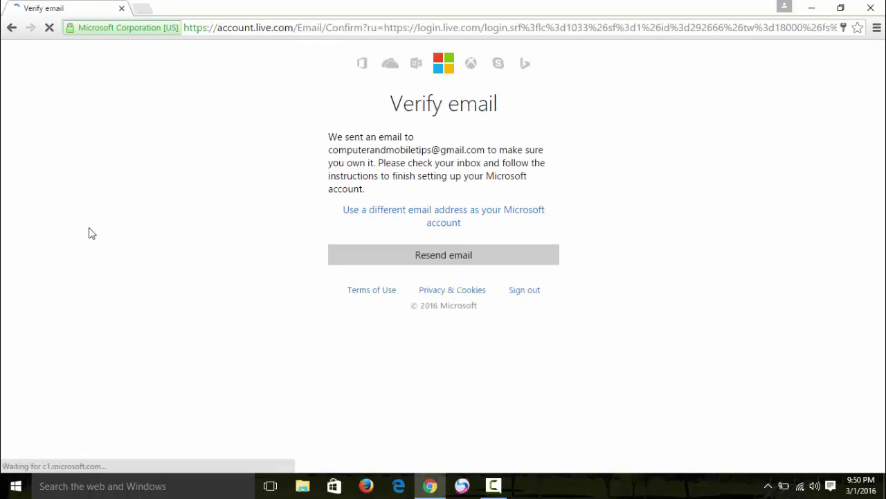
mouse_move(326, 123)
mouse_down()
mouse_move(337, 148)
mouse_move(493, 162)
mouse_up()
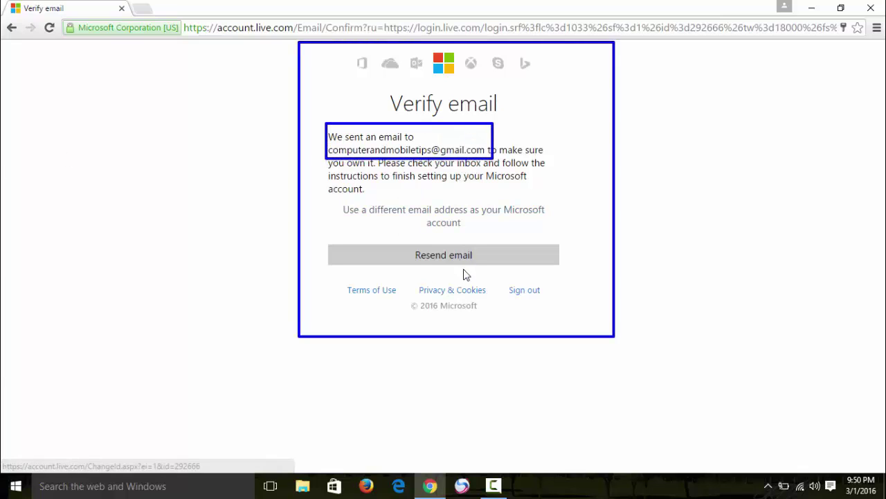
key(Escape)
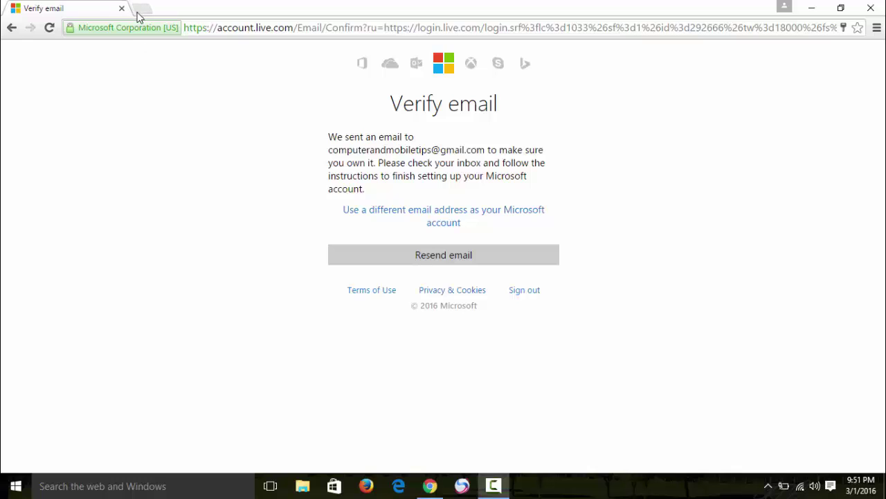
click(140, 11)
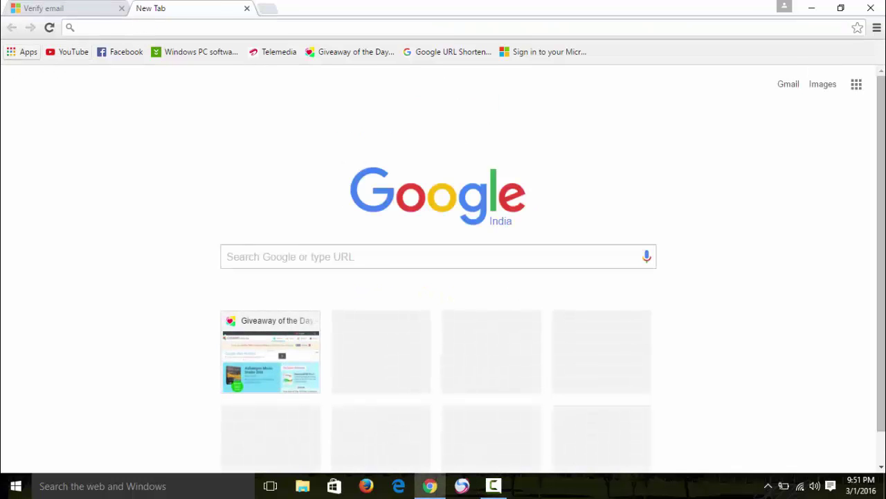
In Gmail, open the 'Verify your email address' message and click its Verify button
click(786, 85)
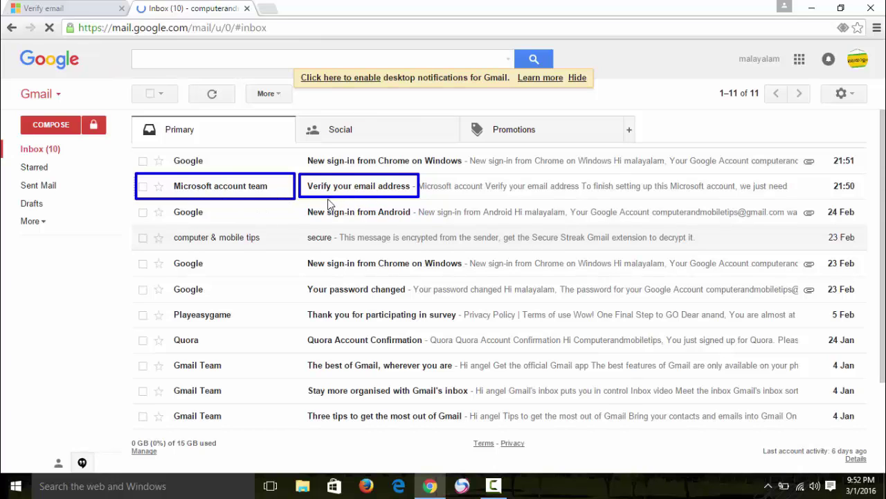
click(273, 187)
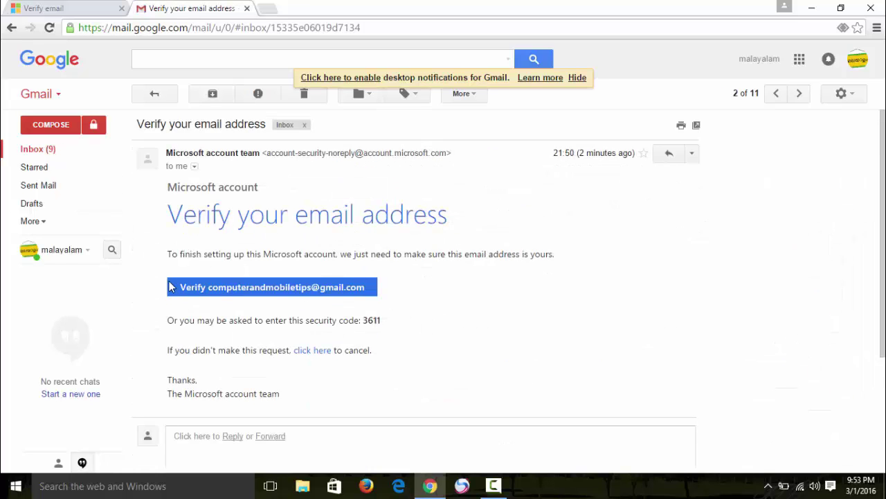
mouse_move(164, 269)
mouse_down()
mouse_move(241, 306)
mouse_move(390, 311)
mouse_up()
click(297, 293)
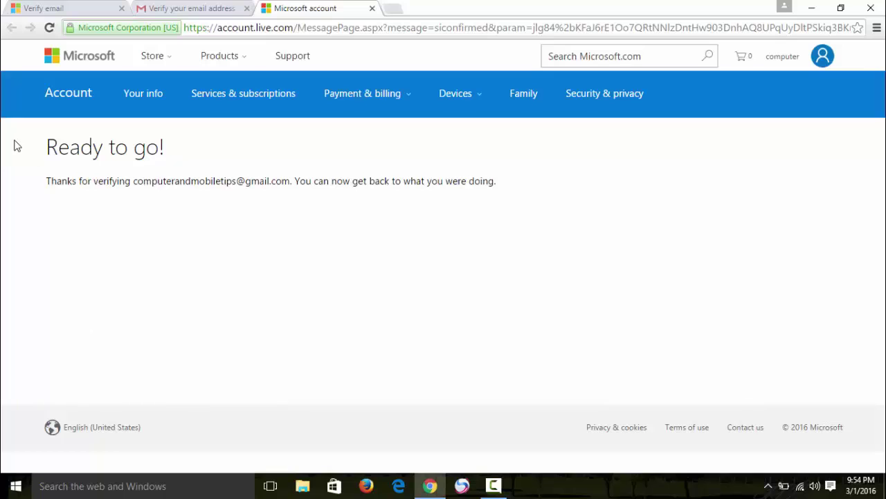
Open the account overview page from the avatar's View account option
mouse_move(22, 113)
mouse_down()
mouse_move(136, 208)
mouse_move(564, 234)
mouse_up()
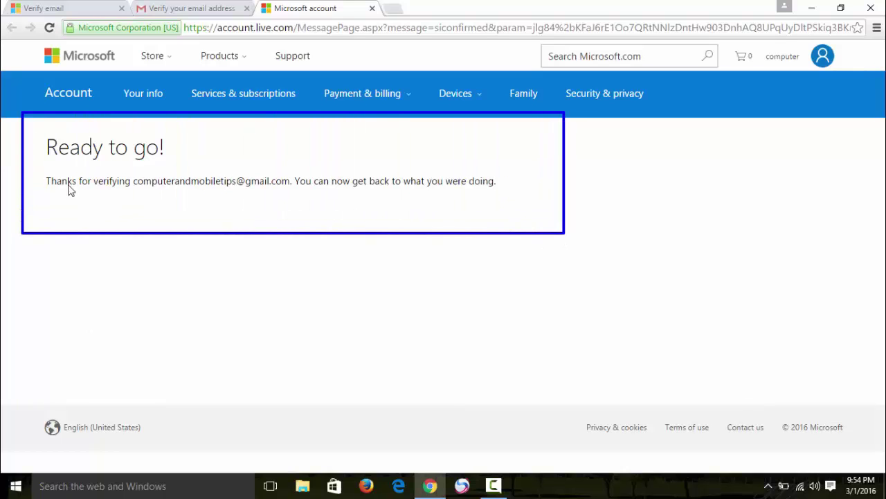
click(822, 56)
click(671, 141)
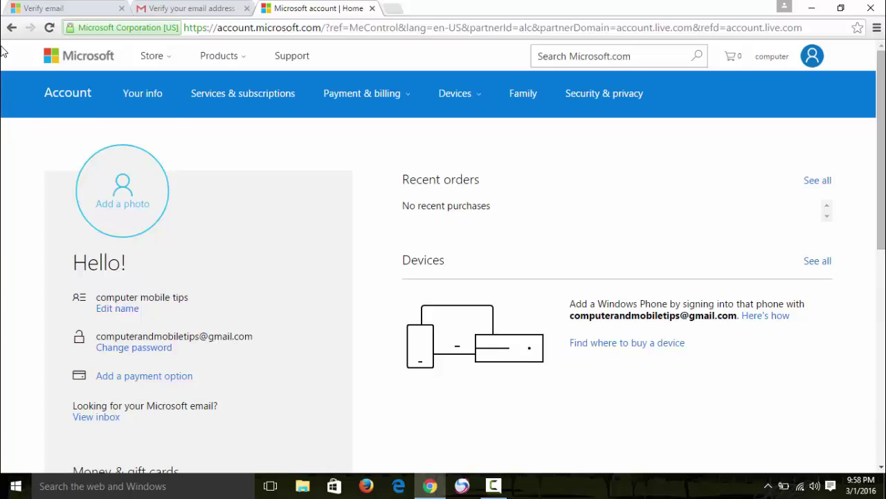
Review the name, sign-in email and payment details, scrolling down to View inbox
mouse_move(1, 46)
mouse_down()
mouse_move(139, 372)
mouse_move(797, 429)
mouse_move(885, 468)
mouse_up()
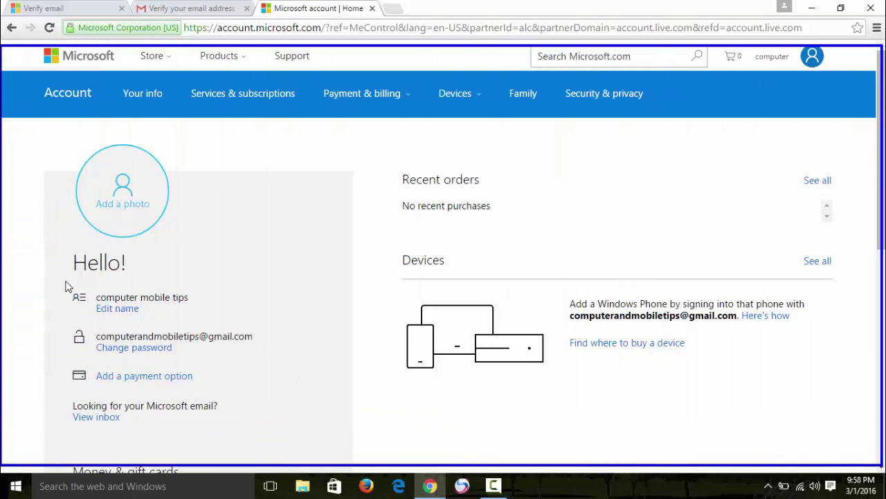
mouse_move(59, 275)
mouse_down()
mouse_move(161, 325)
mouse_move(225, 317)
mouse_up()
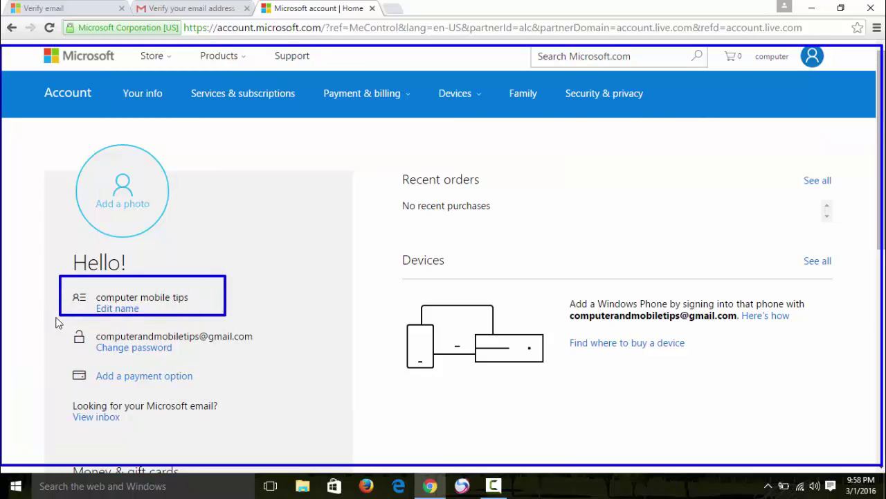
mouse_move(55, 316)
mouse_down()
mouse_move(95, 348)
mouse_move(291, 361)
mouse_up()
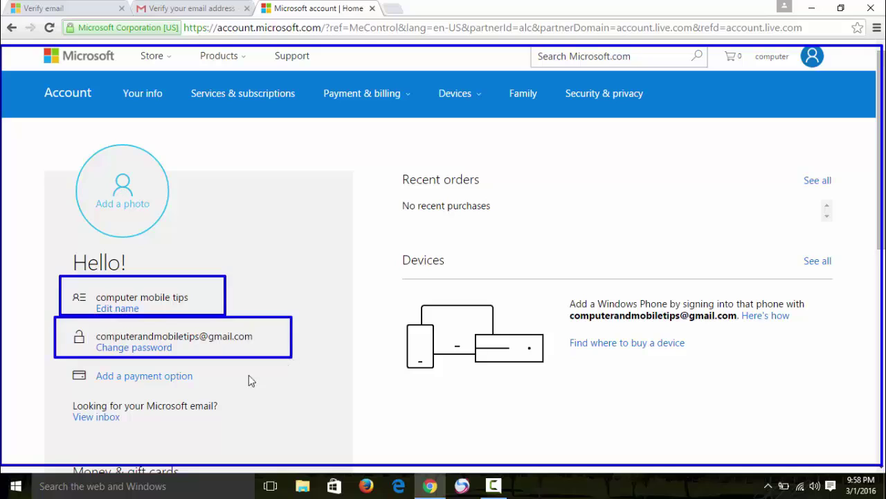
mouse_move(60, 360)
mouse_down()
mouse_move(118, 389)
mouse_move(221, 391)
mouse_up()
key(Escape)
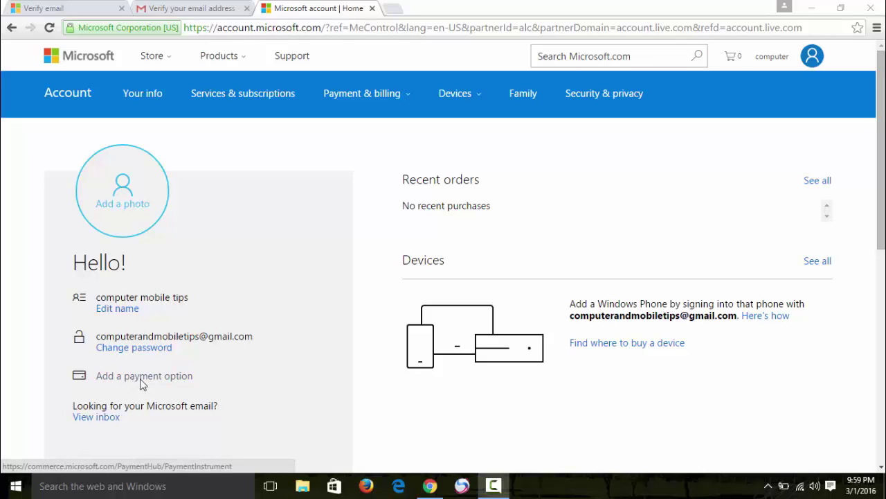
scroll(214, 350, down, 2)
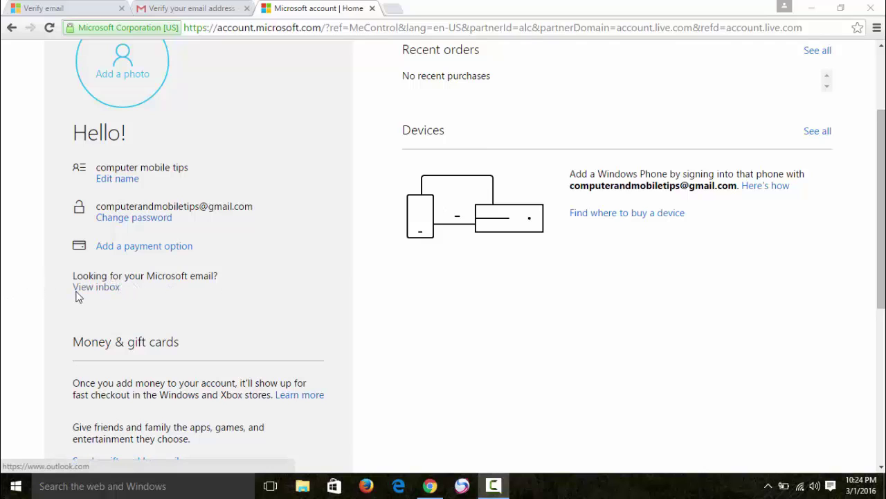
mouse_move(71, 283)
mouse_down()
mouse_move(77, 293)
mouse_move(121, 296)
mouse_up()
Open the new Outlook.com inbox and read the Outlook.com Team welcome message
click(97, 289)
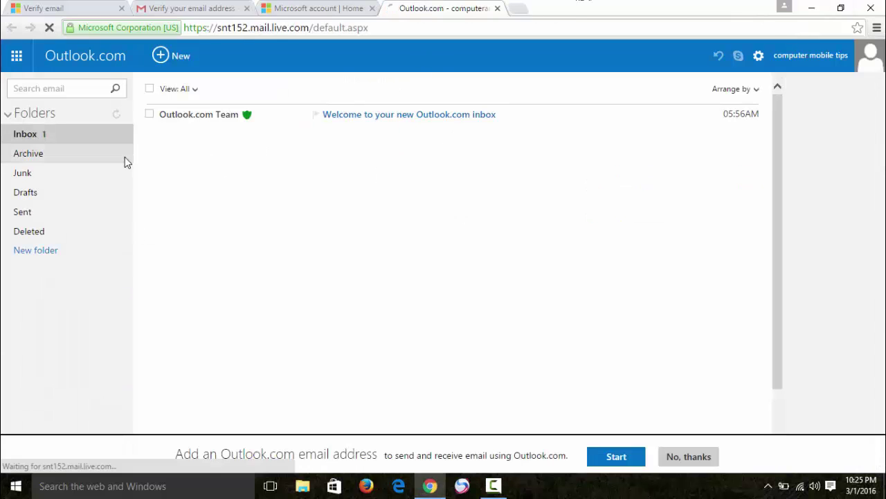
click(213, 115)
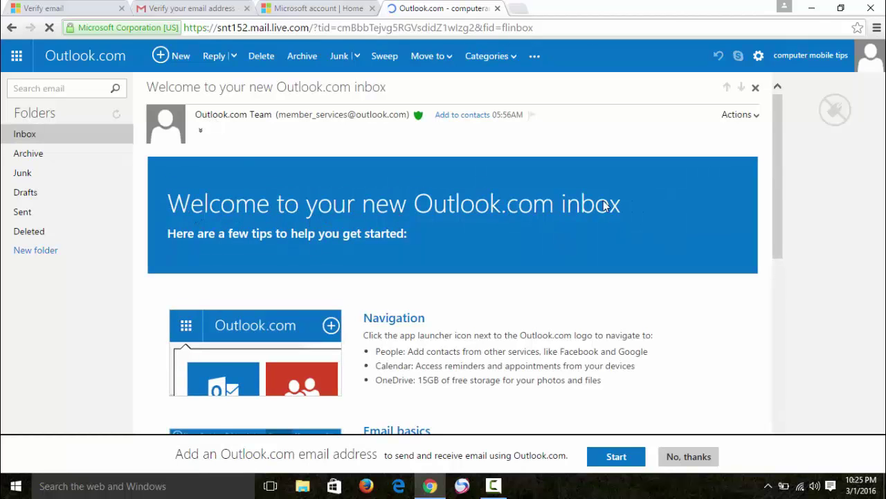
click(61, 130)
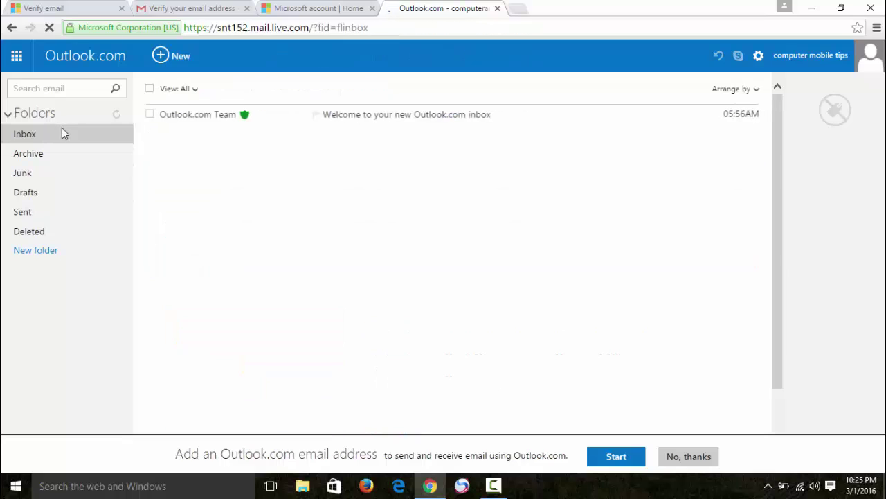
Check the Archive, Junk, Drafts, Sent and Deleted folders, then return to Inbox
click(40, 155)
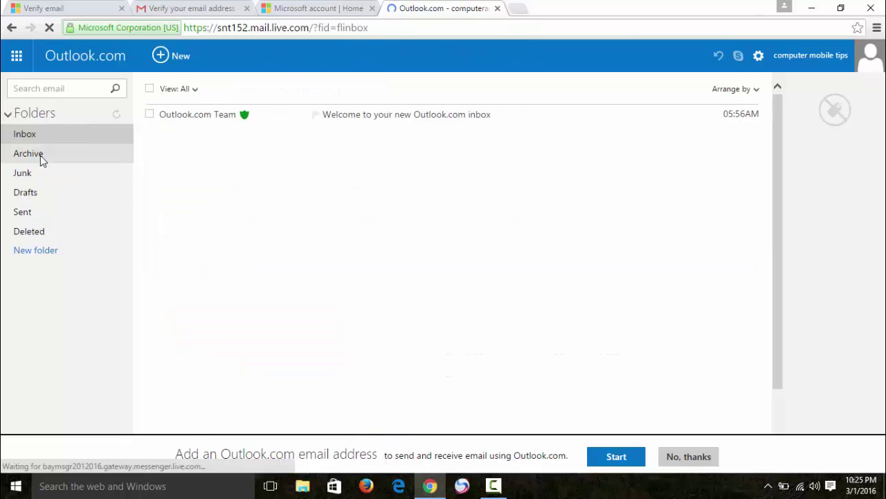
click(30, 178)
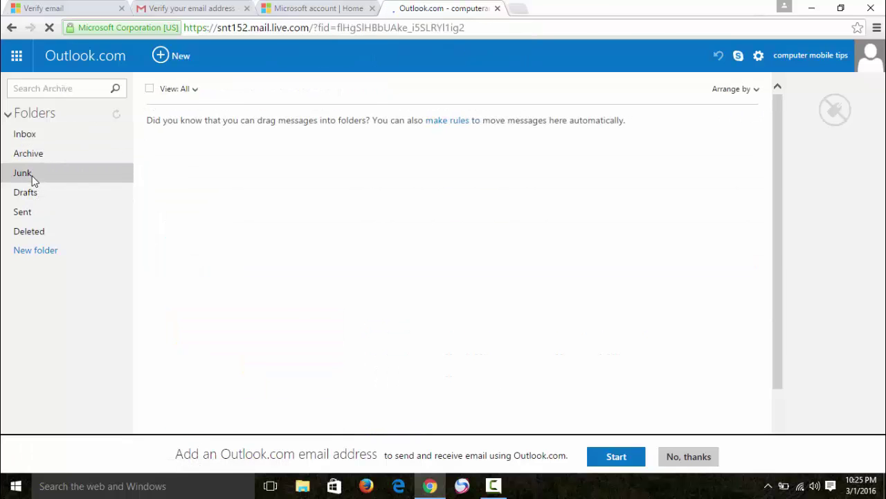
click(34, 196)
click(32, 215)
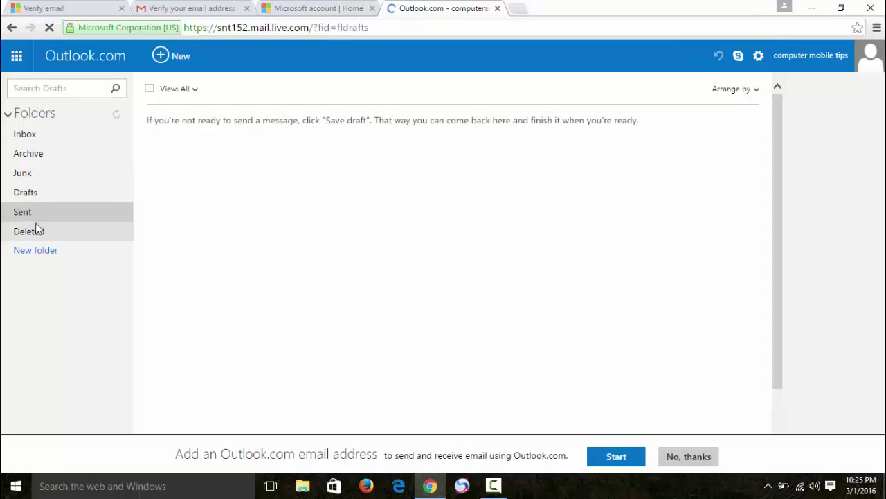
click(34, 231)
click(39, 133)
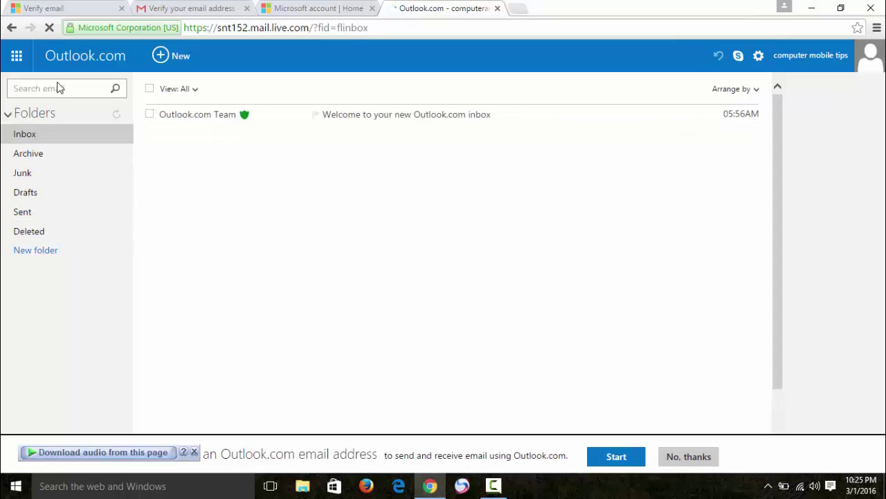
Open a blank compose page with + New and place the cursor in the body and subject
click(161, 54)
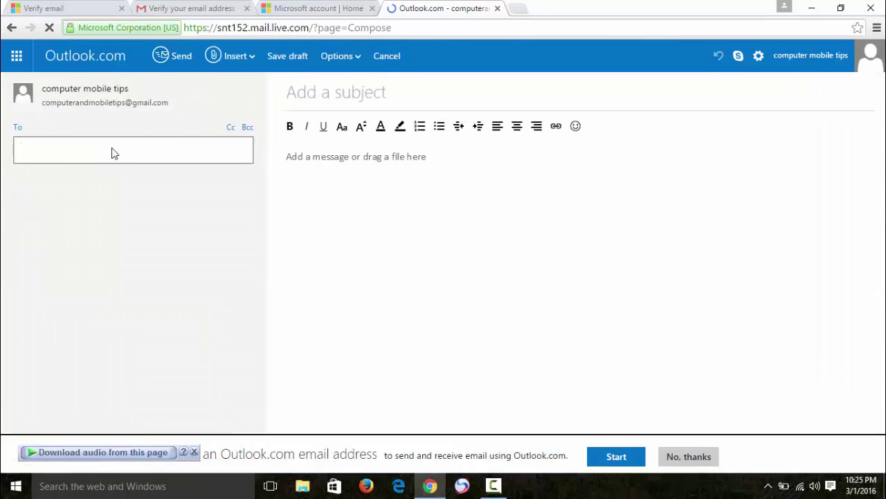
click(322, 201)
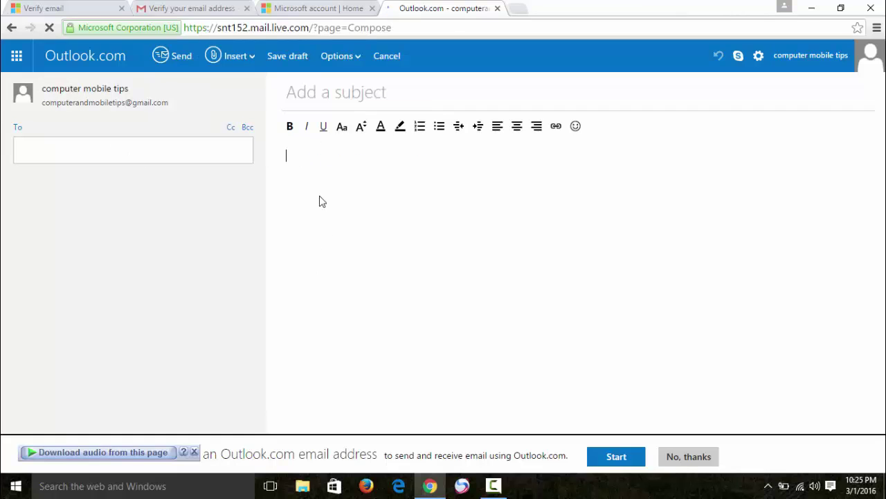
click(327, 92)
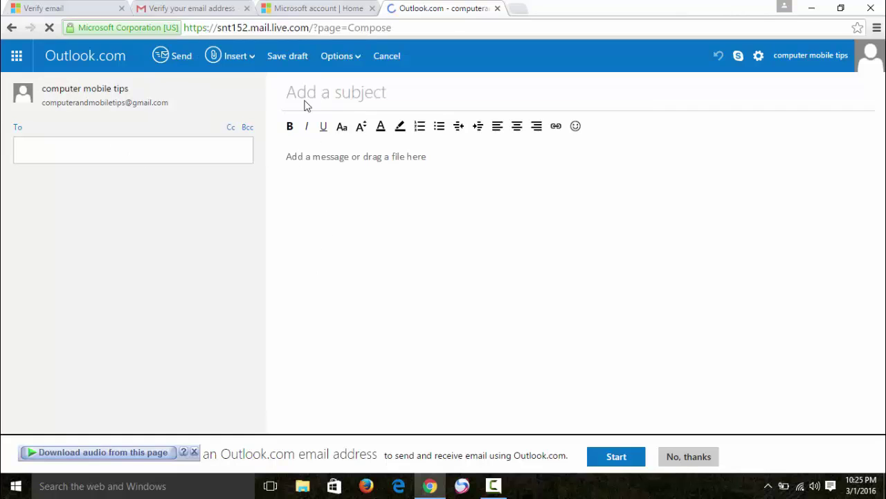